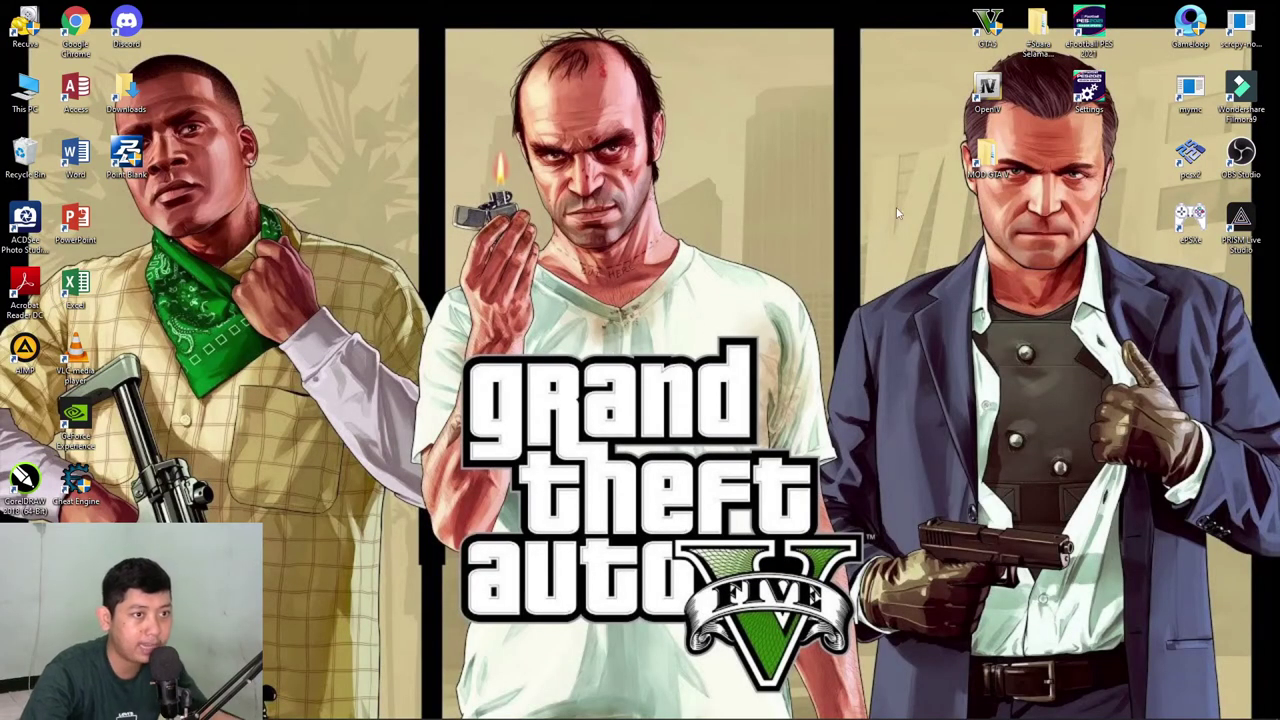
Extract dc80dc-lcpack.rar from the MOD GTA V folder into its own dc80dc-lcpack folder and permanently delete the archive.
double_click(988, 157)
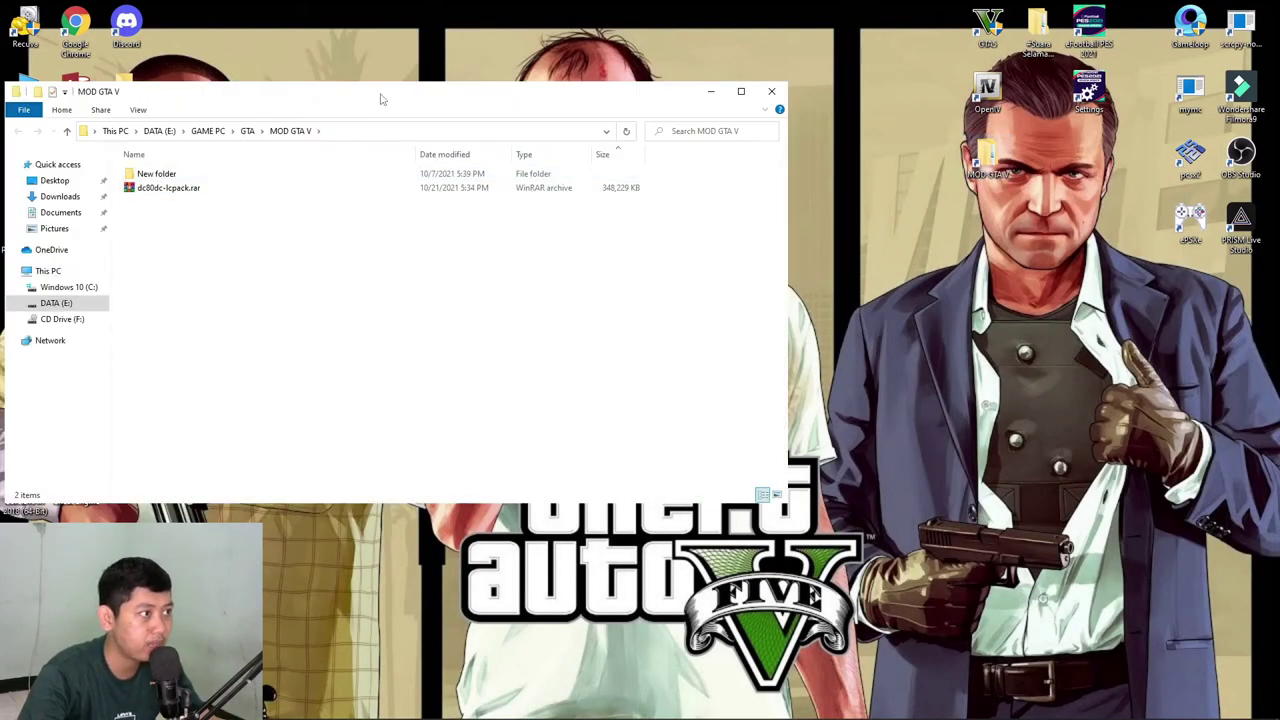
left_click_drag(380, 99, 575, 99)
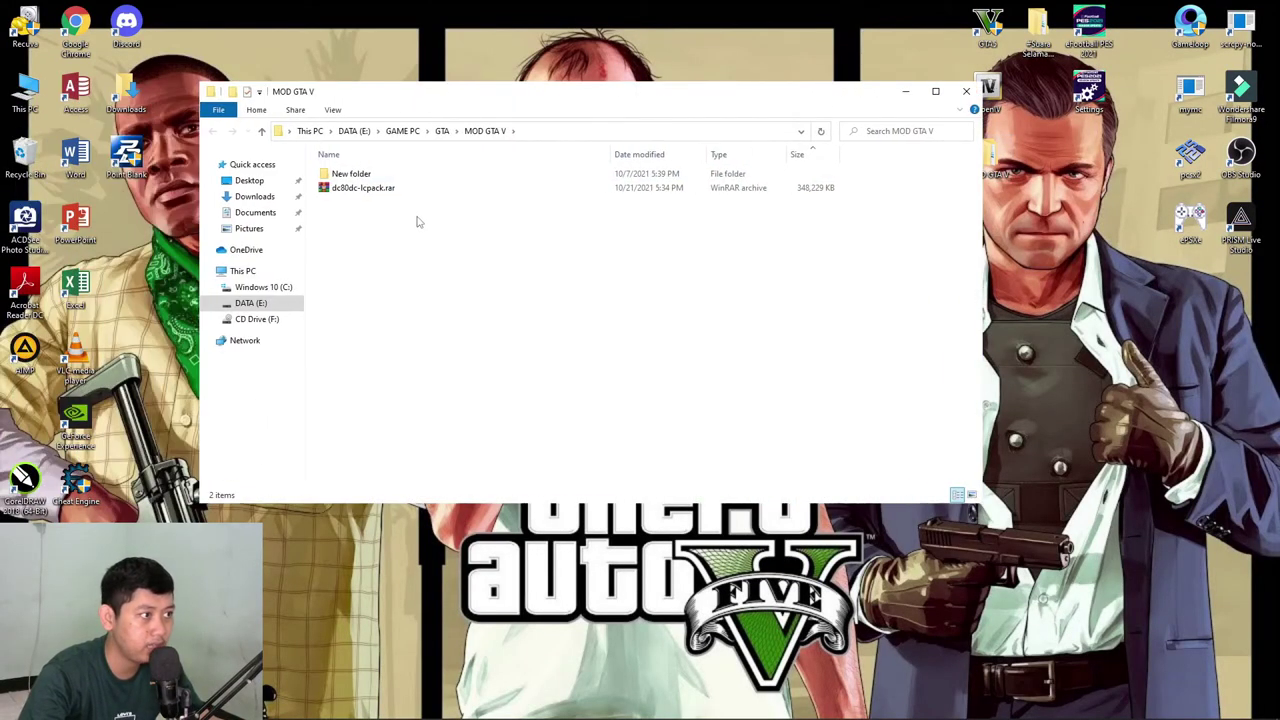
right_click(365, 199)
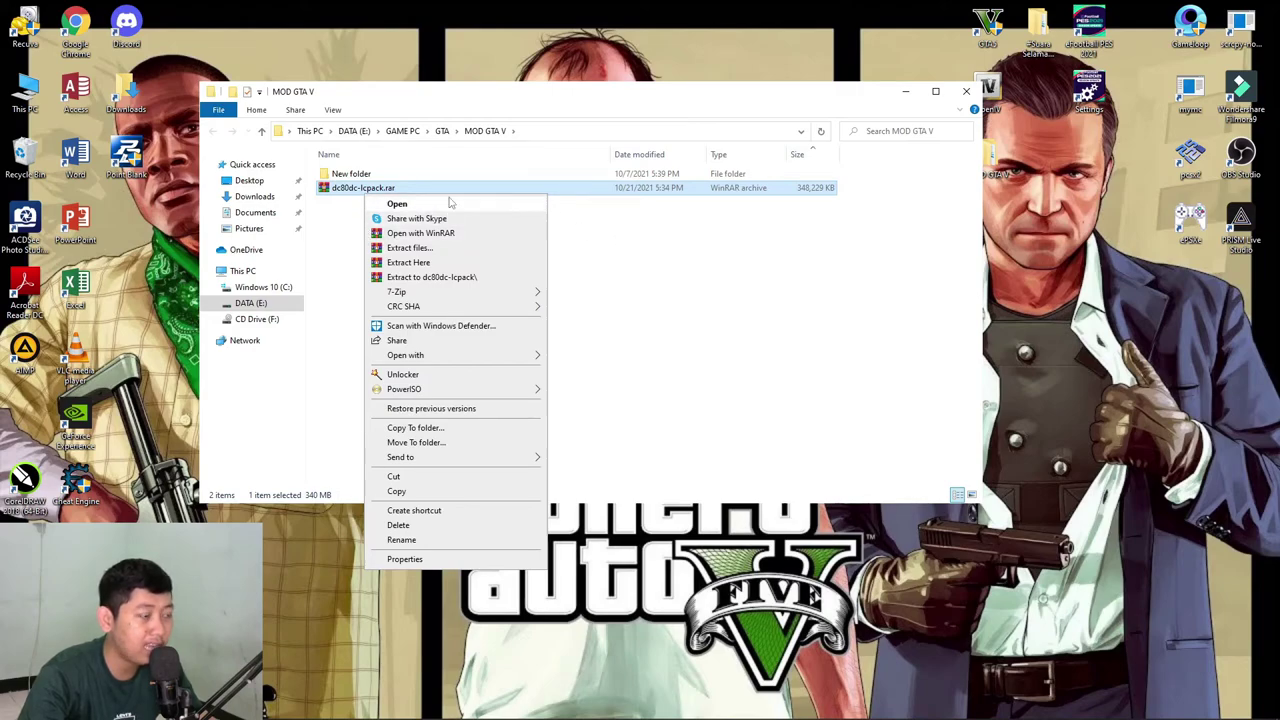
left_click(479, 277)
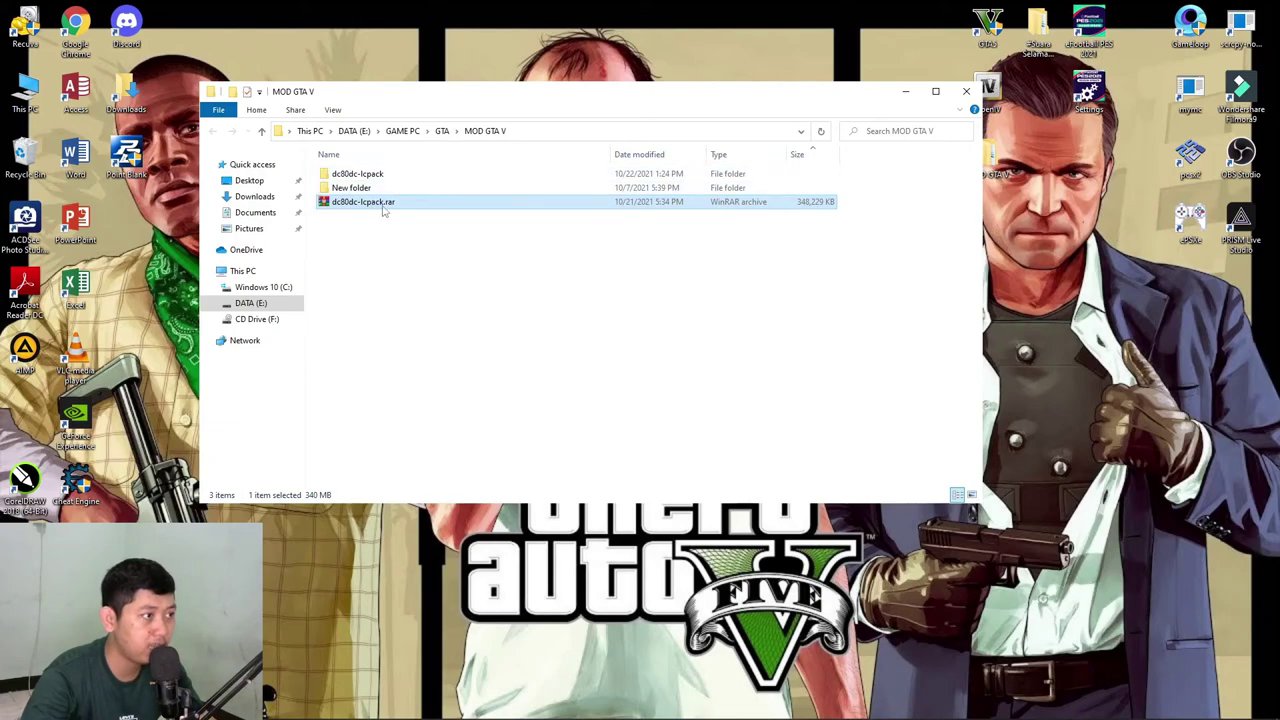
key("shift+Delete")
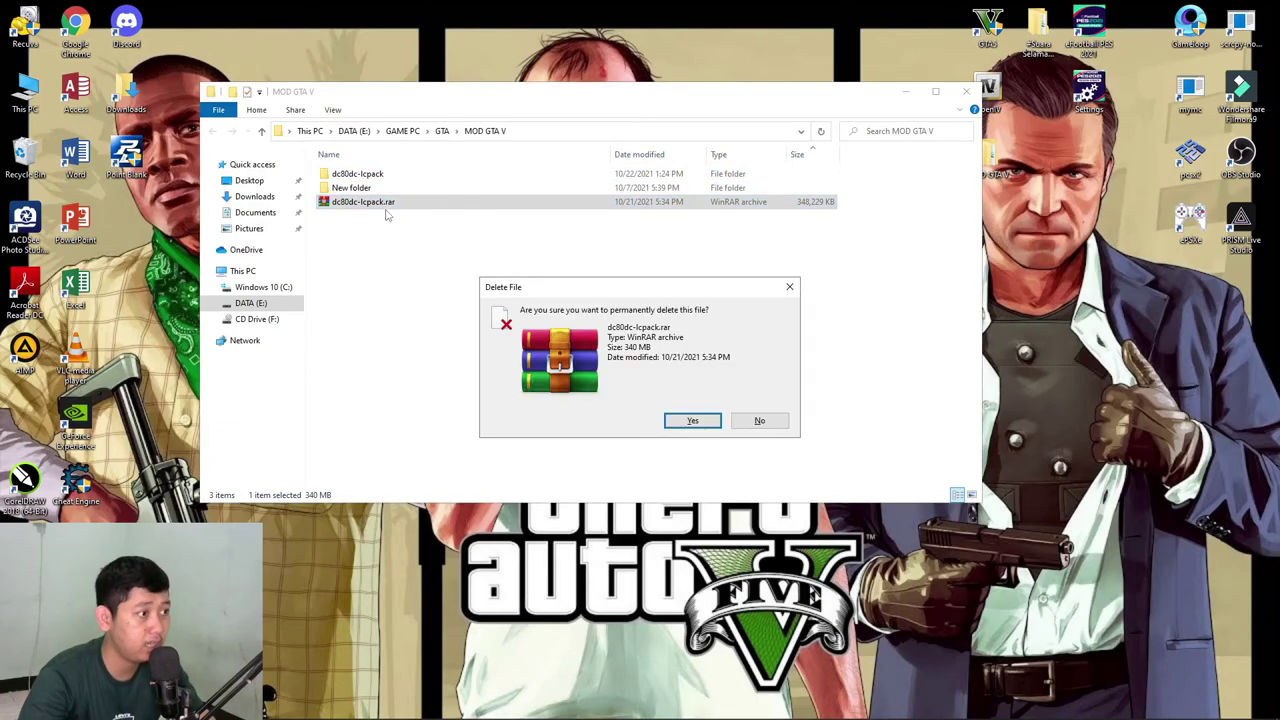
left_click(692, 421)
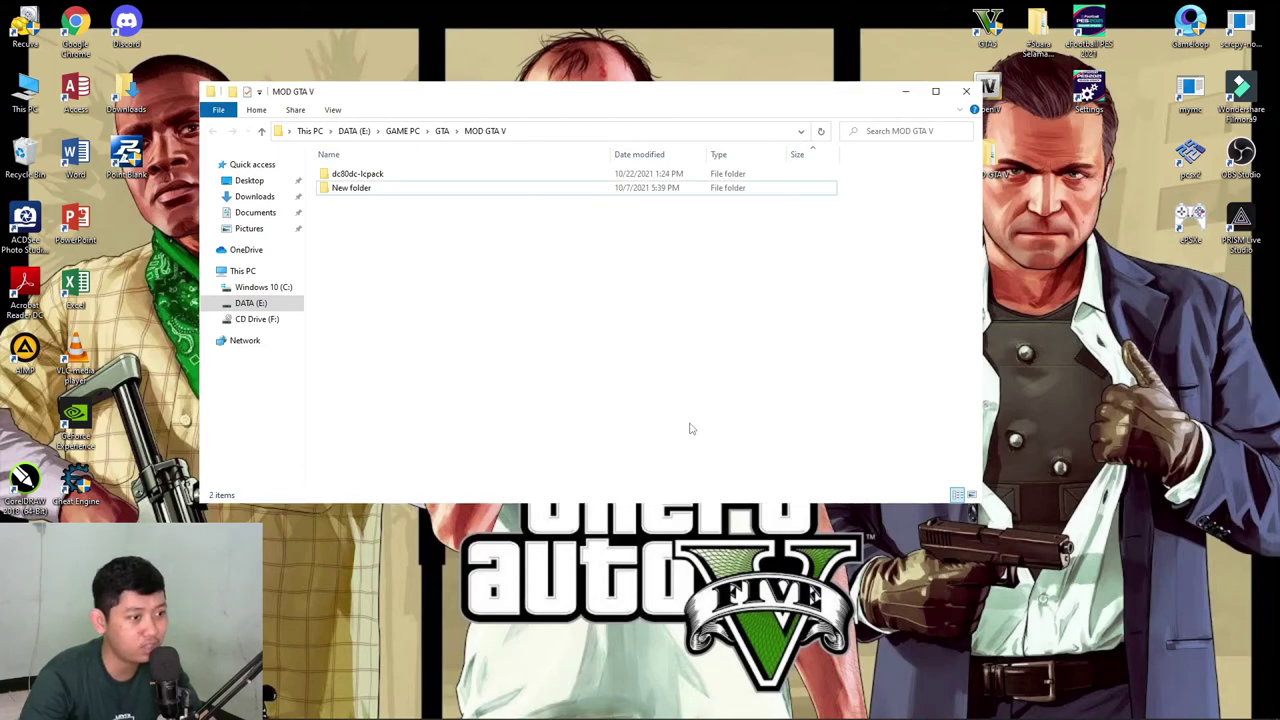
Open Readme.txt from the extracted dc80dc-lcpack folder in Notepad and read its installation instructions.
double_click(404, 182)
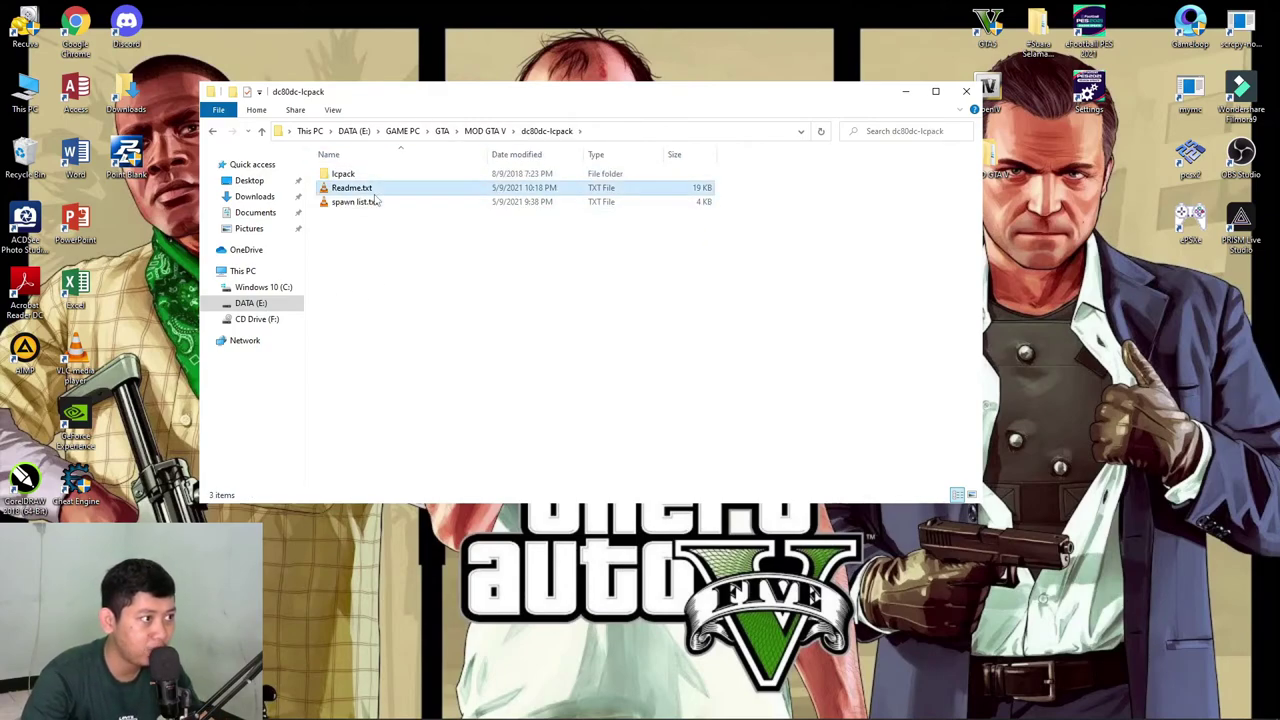
right_click(374, 192)
mouse_move(486, 319)
left_click(612, 313)
scroll(197, 402, "down", 10)
scroll(200, 402, "down", 15)
scroll(222, 400, "down", 13)
scroll(222, 400, "down", 15)
scroll(228, 402, "down", 10)
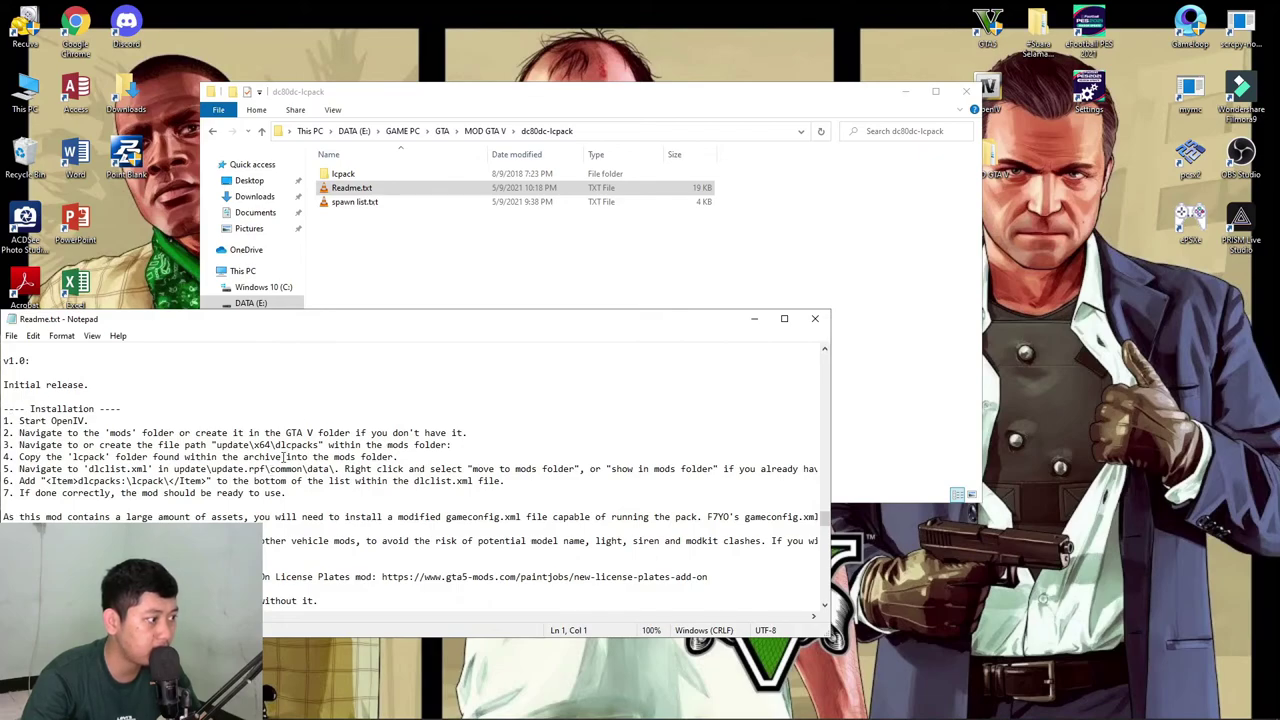
Open spawn list.txt in Notepad, look through the vehicle model names and close the file.
right_click(355, 203)
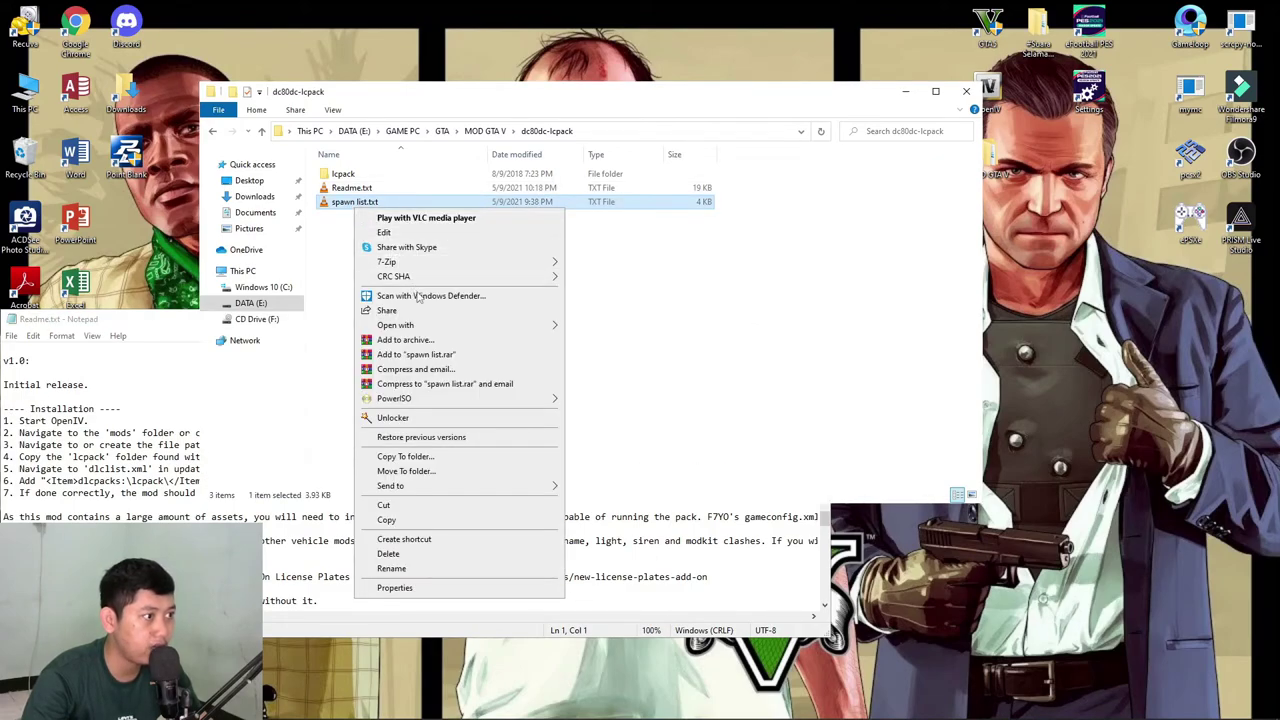
mouse_move(459, 327)
left_click(592, 326)
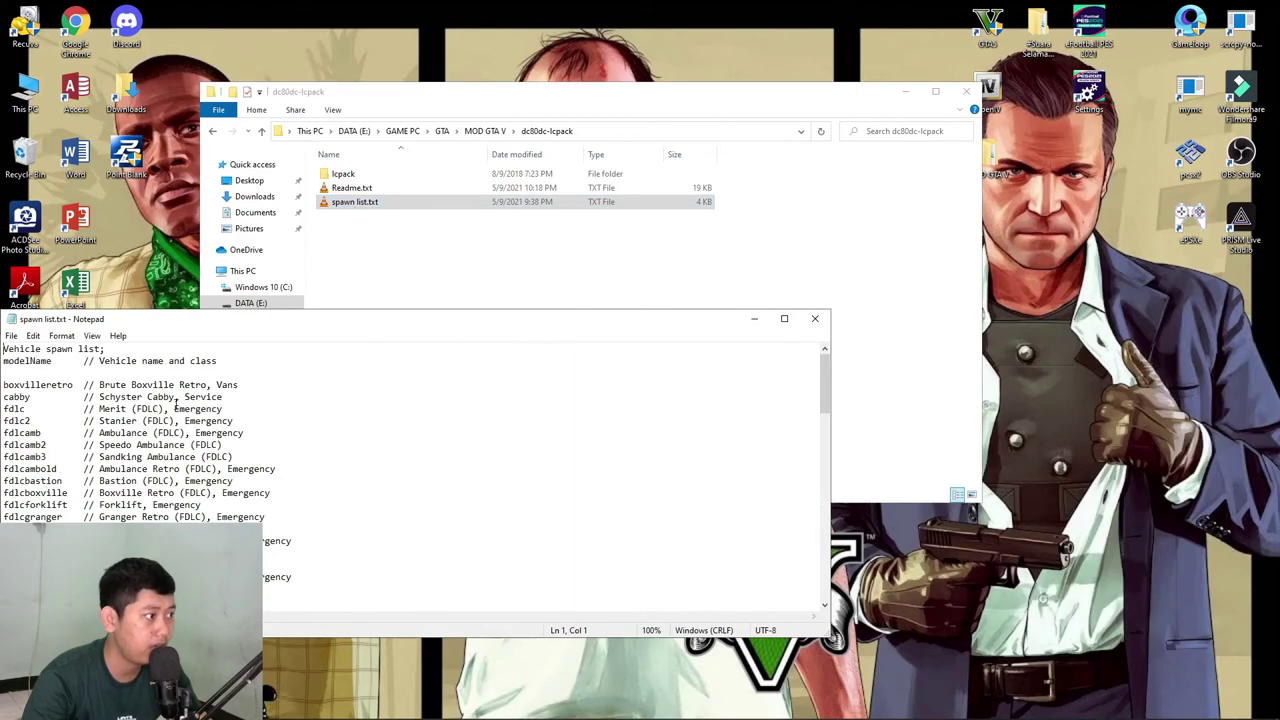
scroll(198, 420, "down", 20)
scroll(190, 422, "up", 10)
scroll(160, 403, "down", 8)
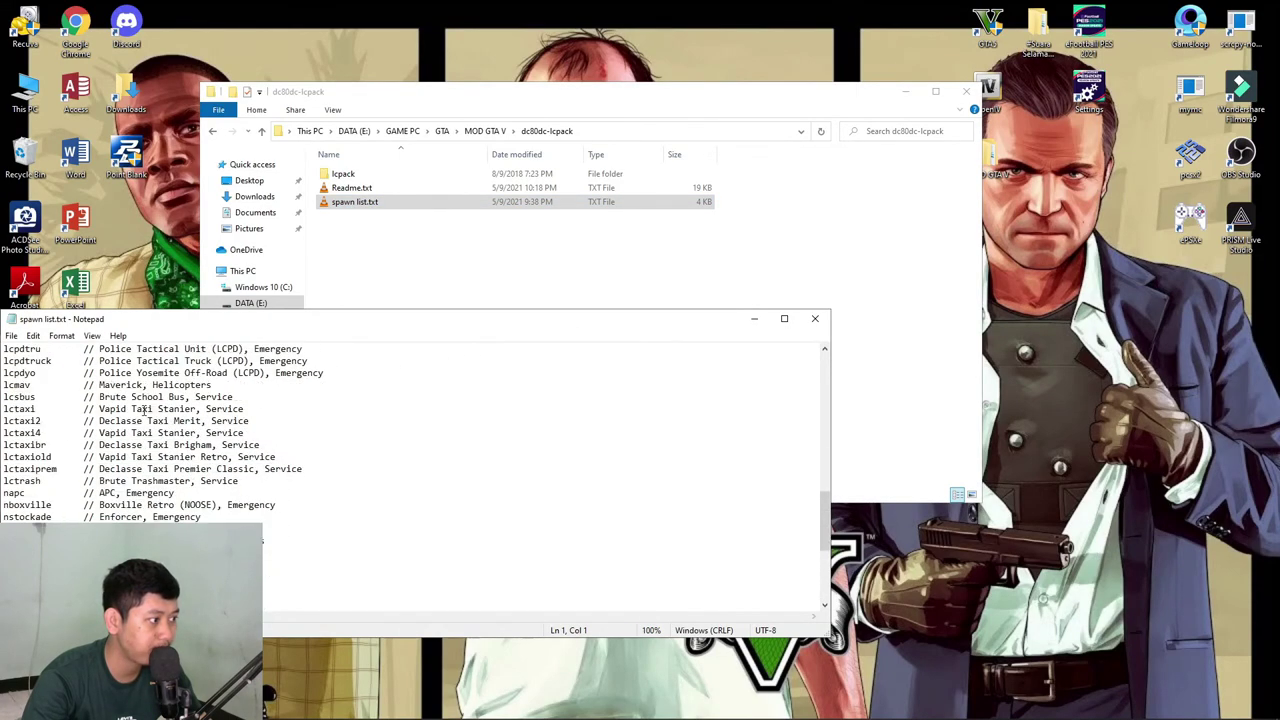
scroll(232, 477, "up", 8)
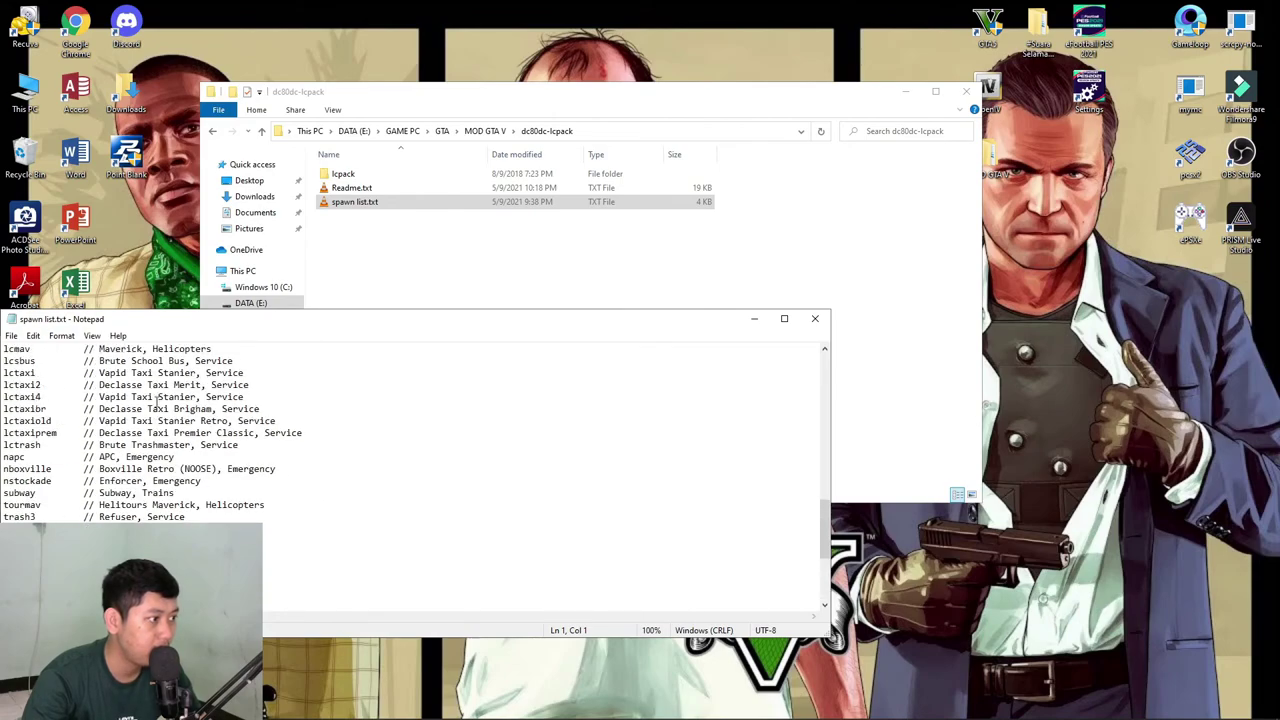
scroll(201, 420, "up", 15)
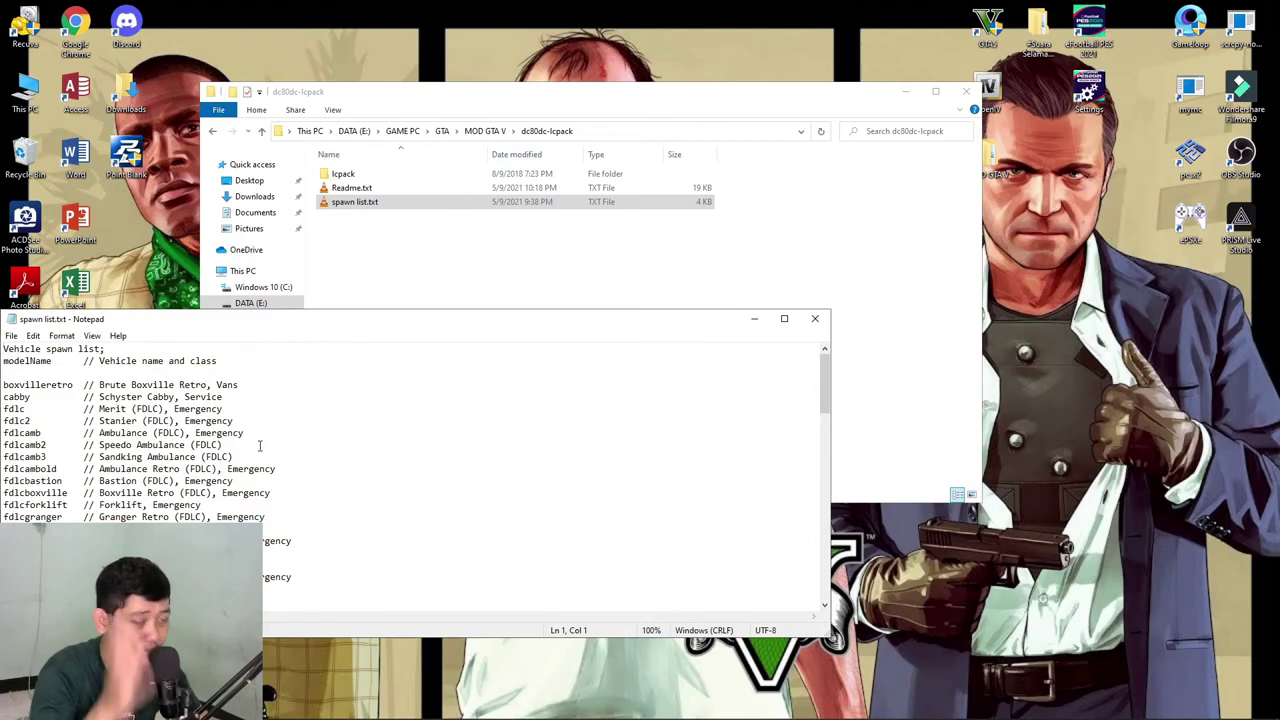
left_click(815, 319)
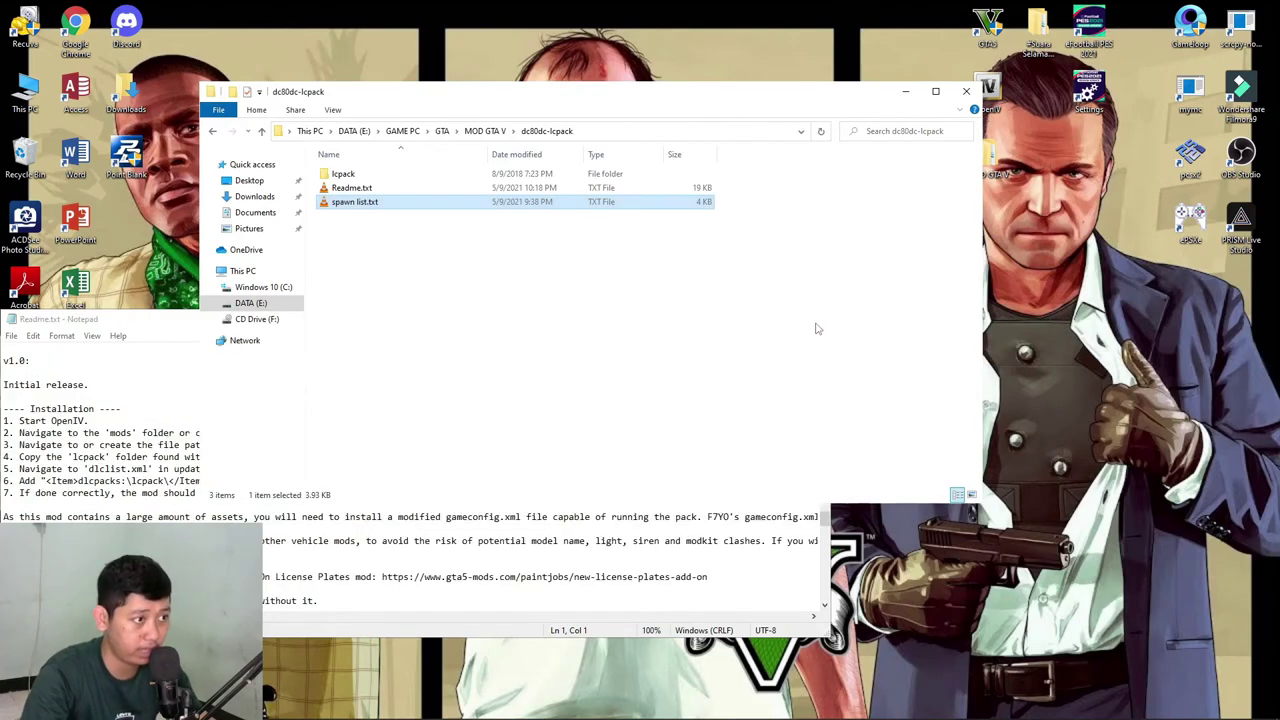
Arrange the folder and Readme windows, switch to OpenIV for Grand Theft Auto V on Windows, and enable edit mode.
left_click_drag(573, 104, 370, 68)
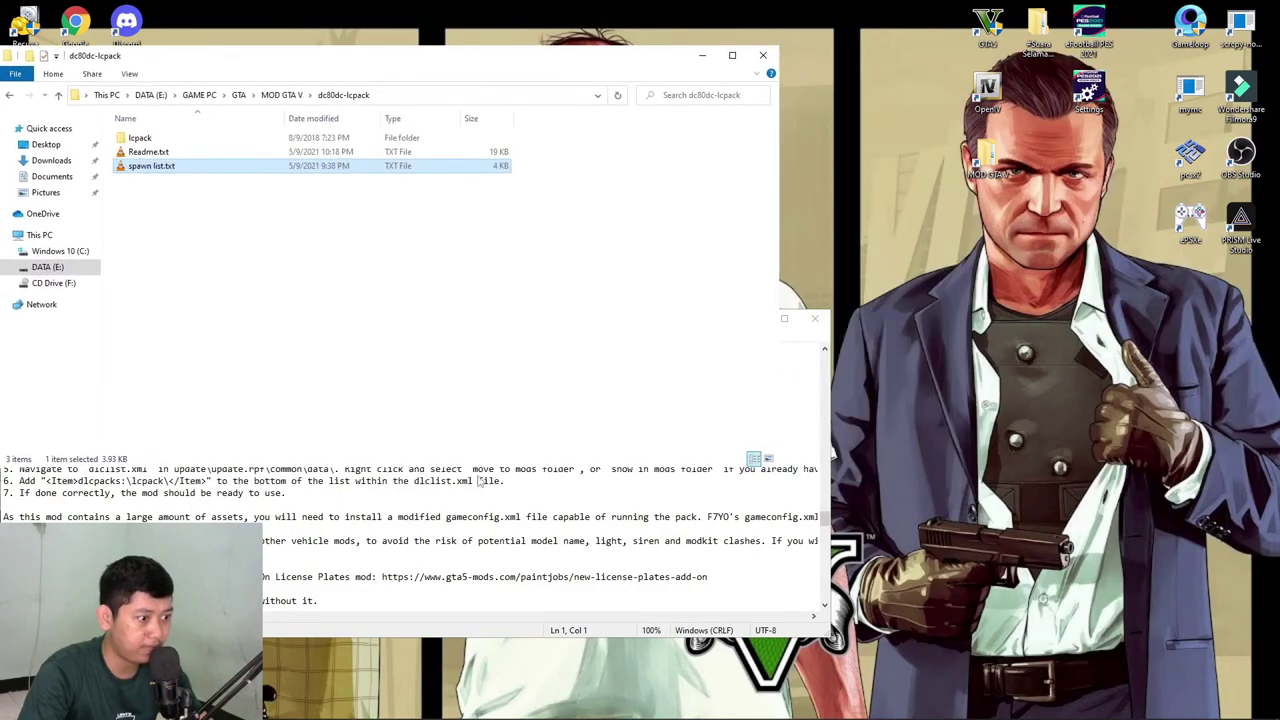
left_click(796, 587)
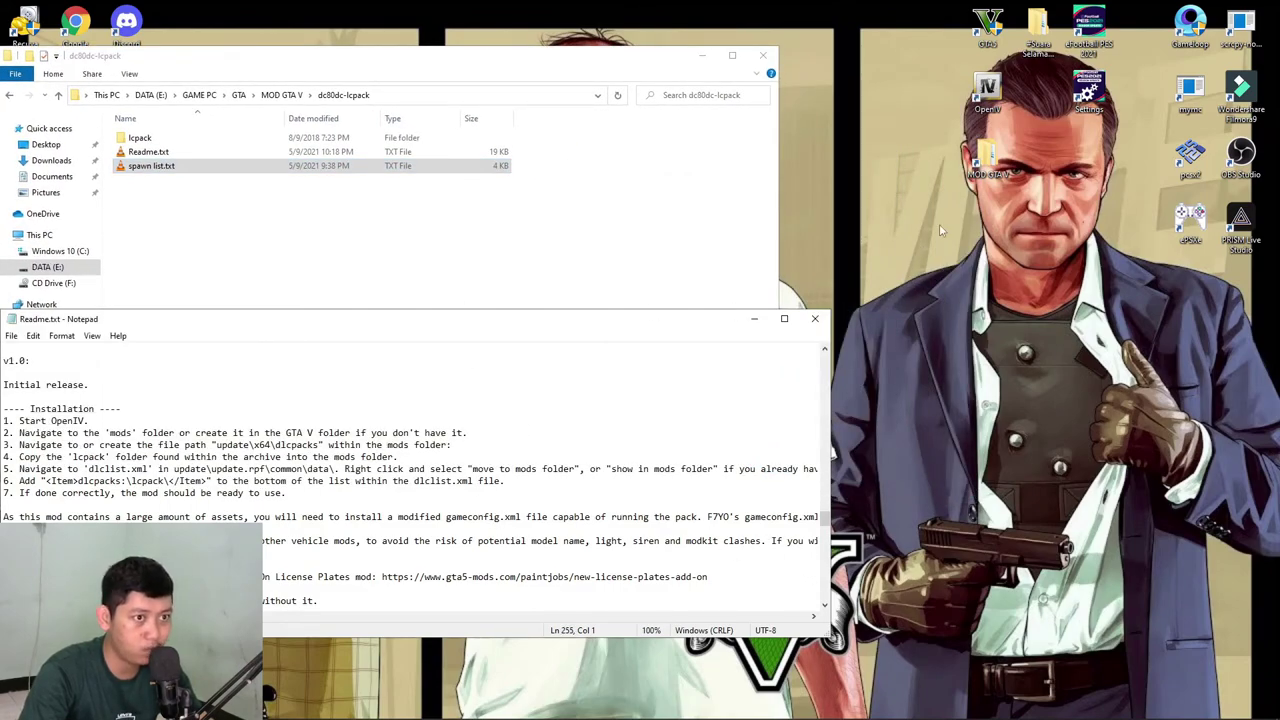
double_click(987, 92)
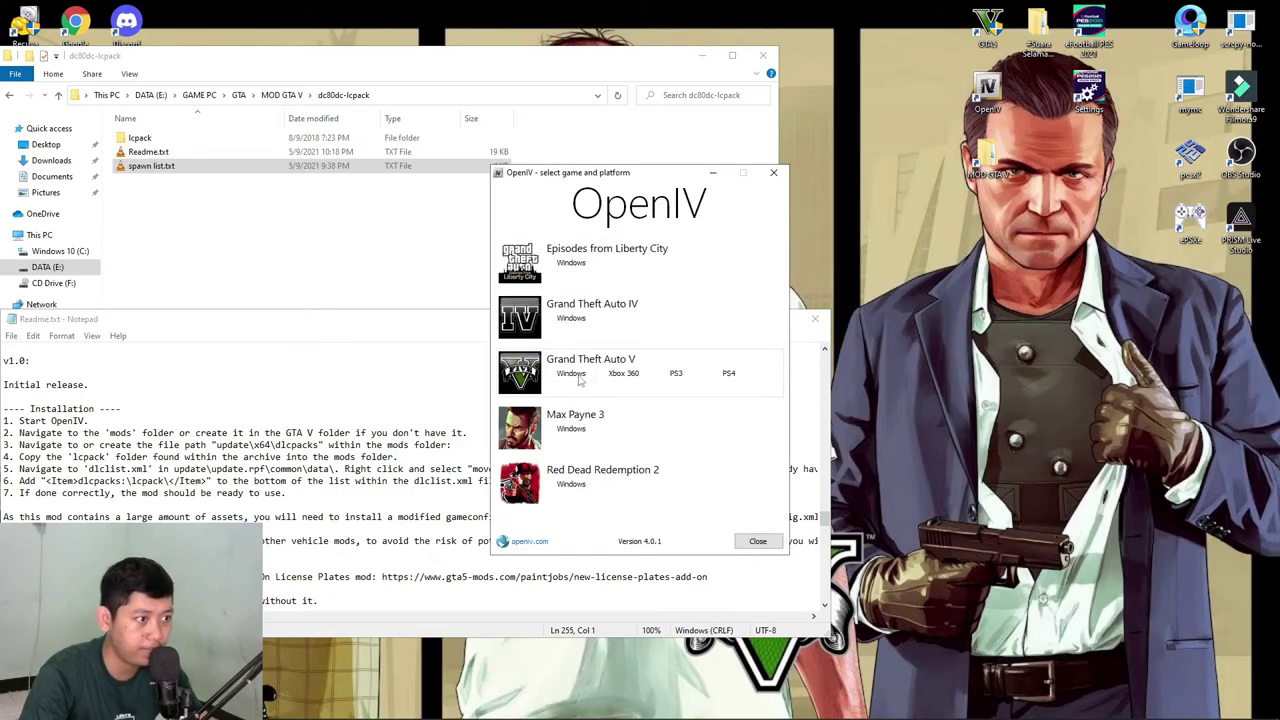
left_click(575, 374)
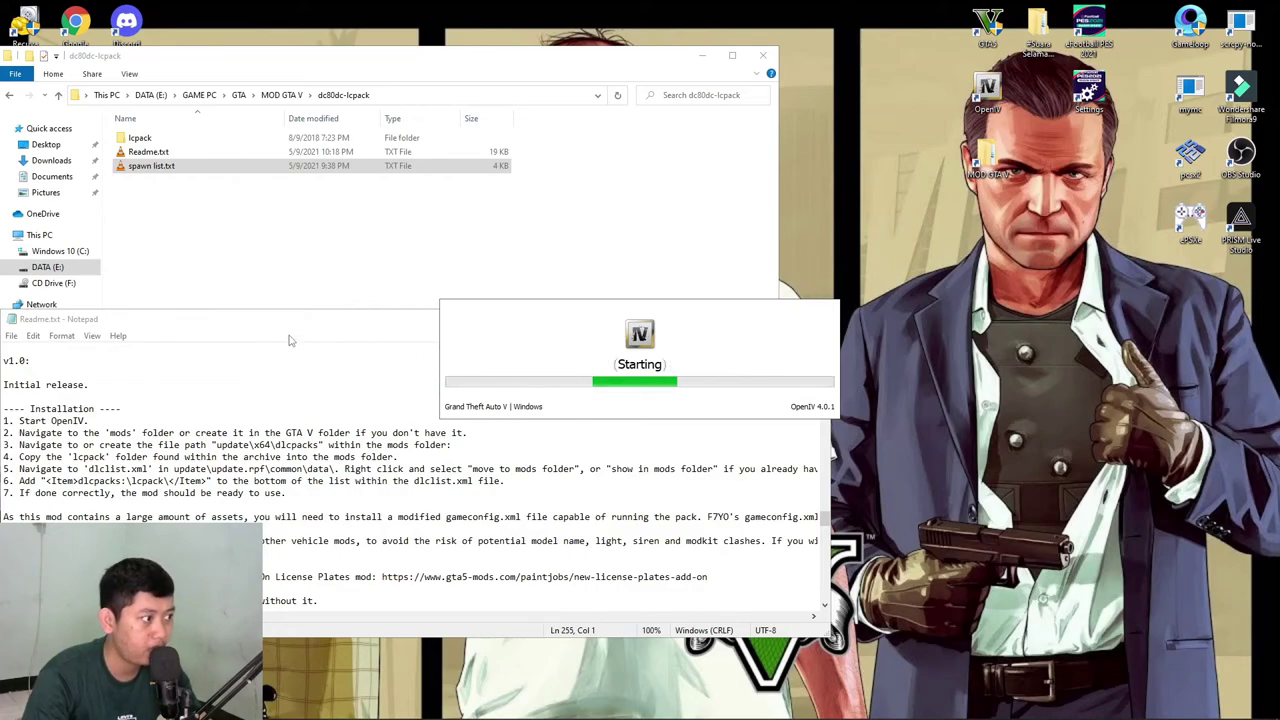
left_click_drag(641, 146, 742, 145)
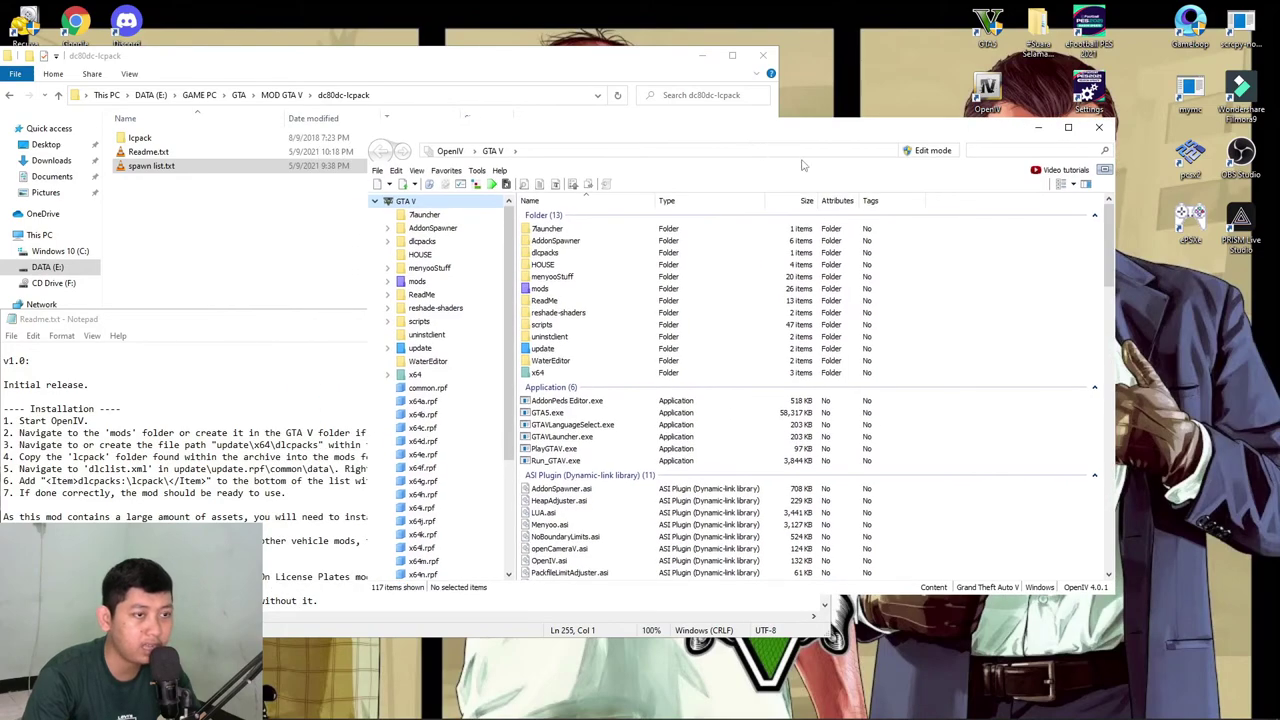
left_click(939, 155)
left_click(684, 411)
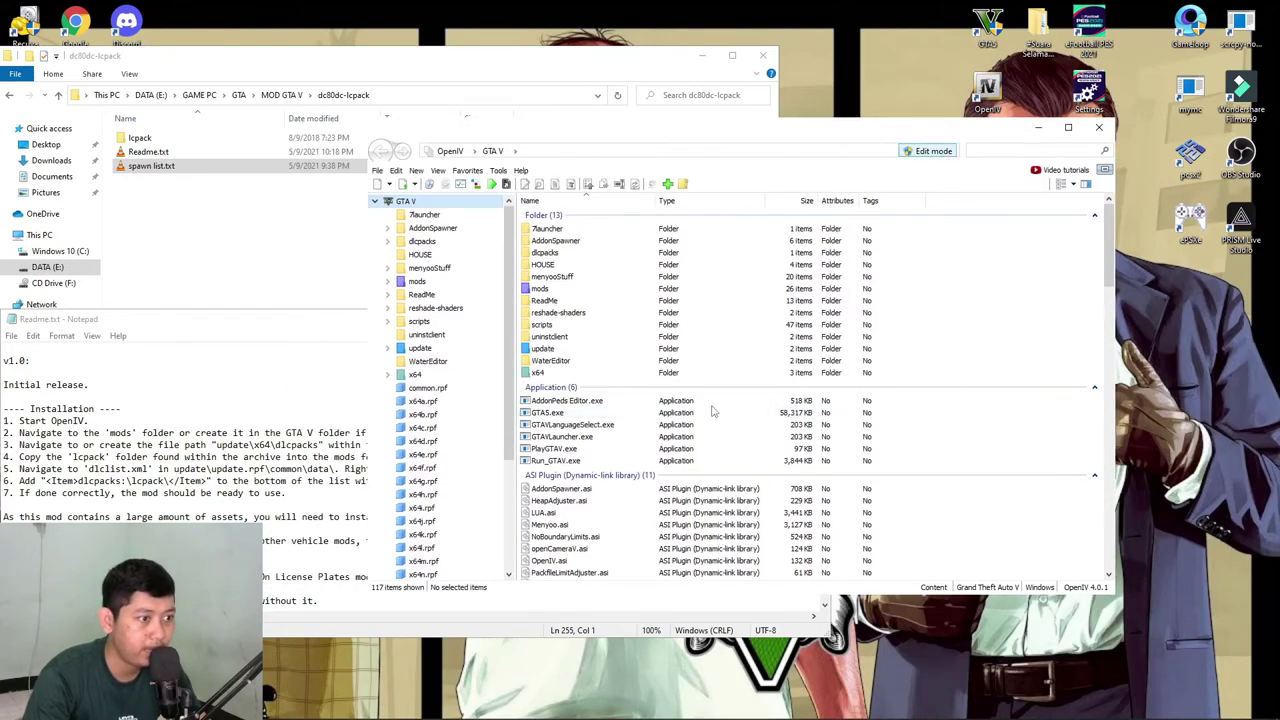
Place the OpenIV window beside the mod folder and open mods\update\x64\dlcpacks in it.
left_click_drag(706, 135, 884, 124)
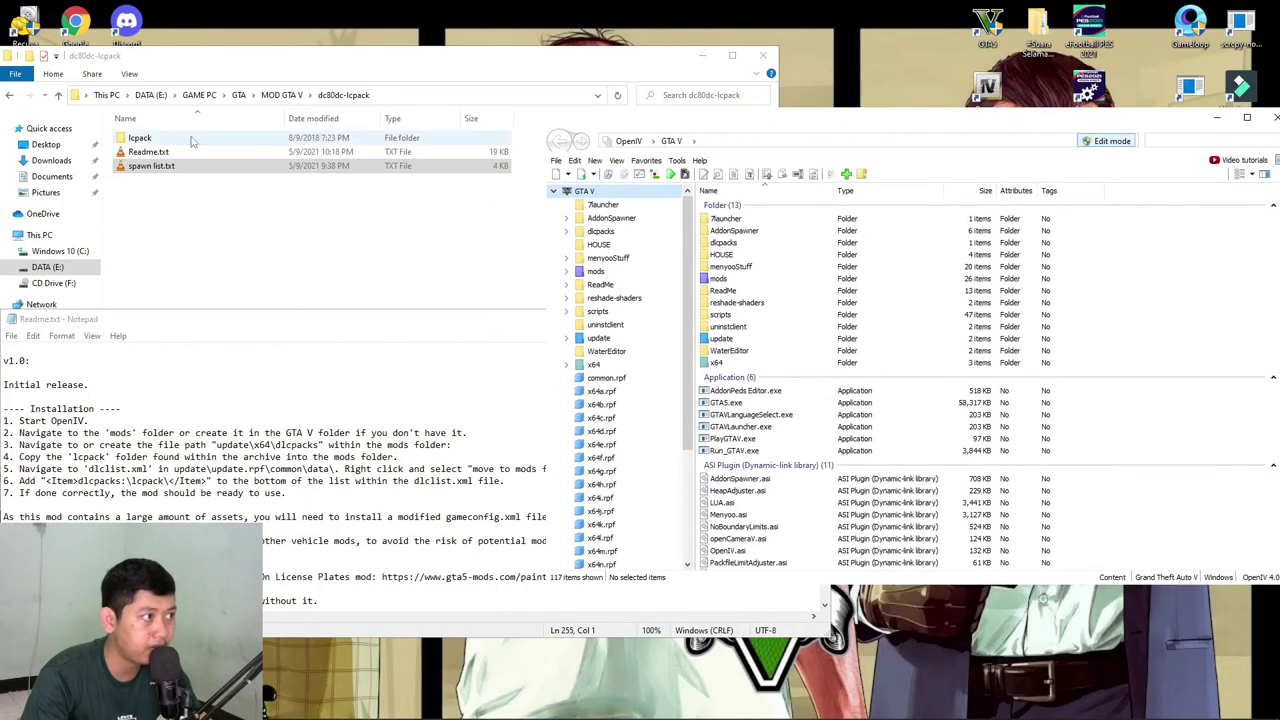
double_click(737, 281)
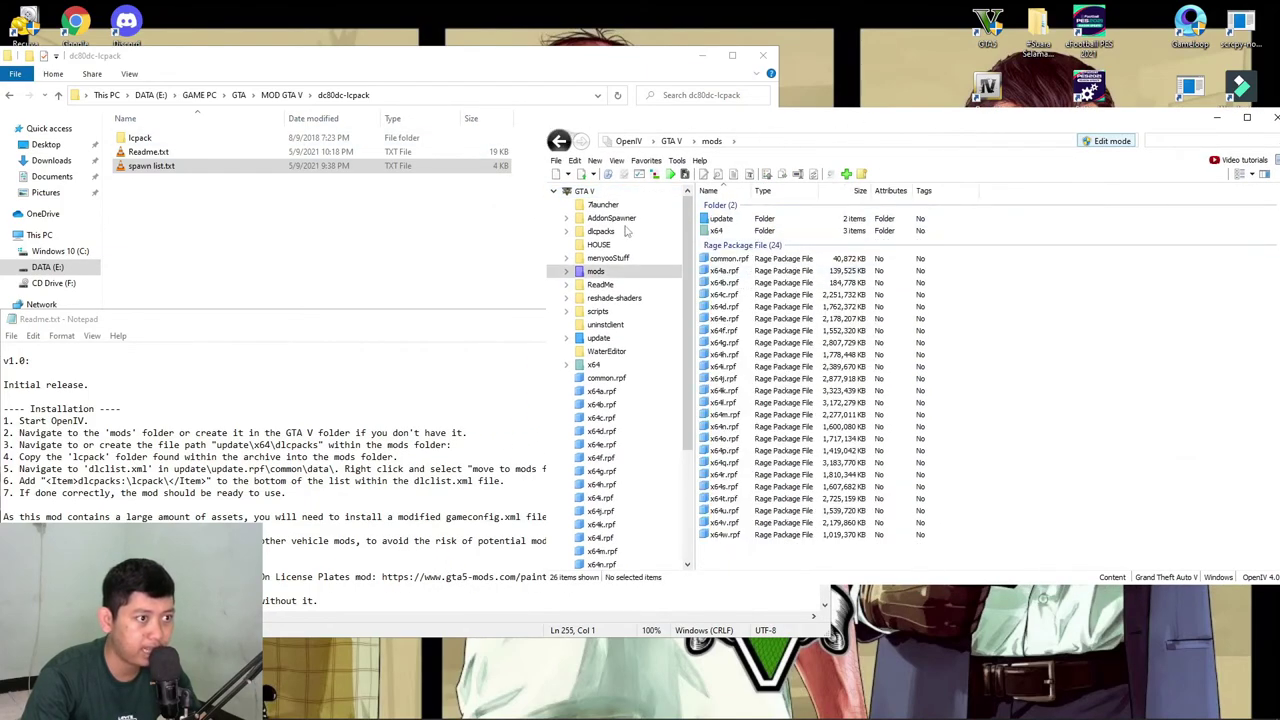
double_click(740, 221)
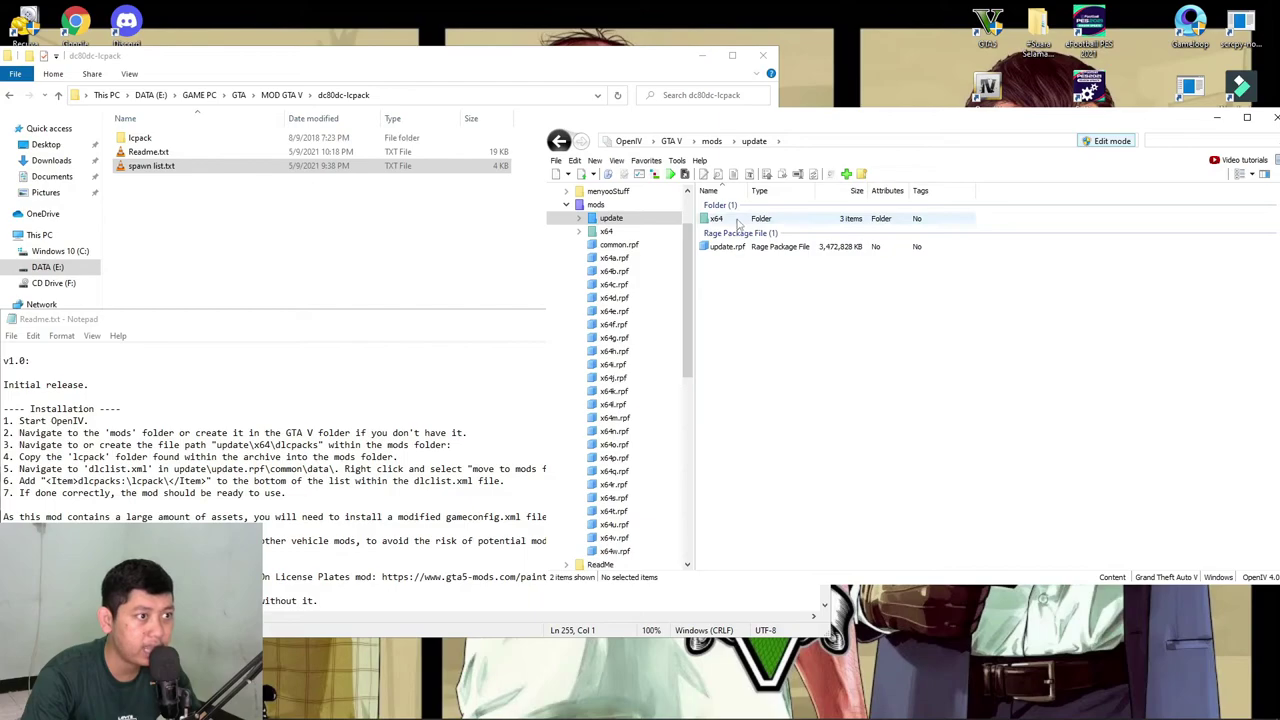
double_click(740, 221)
double_click(737, 230)
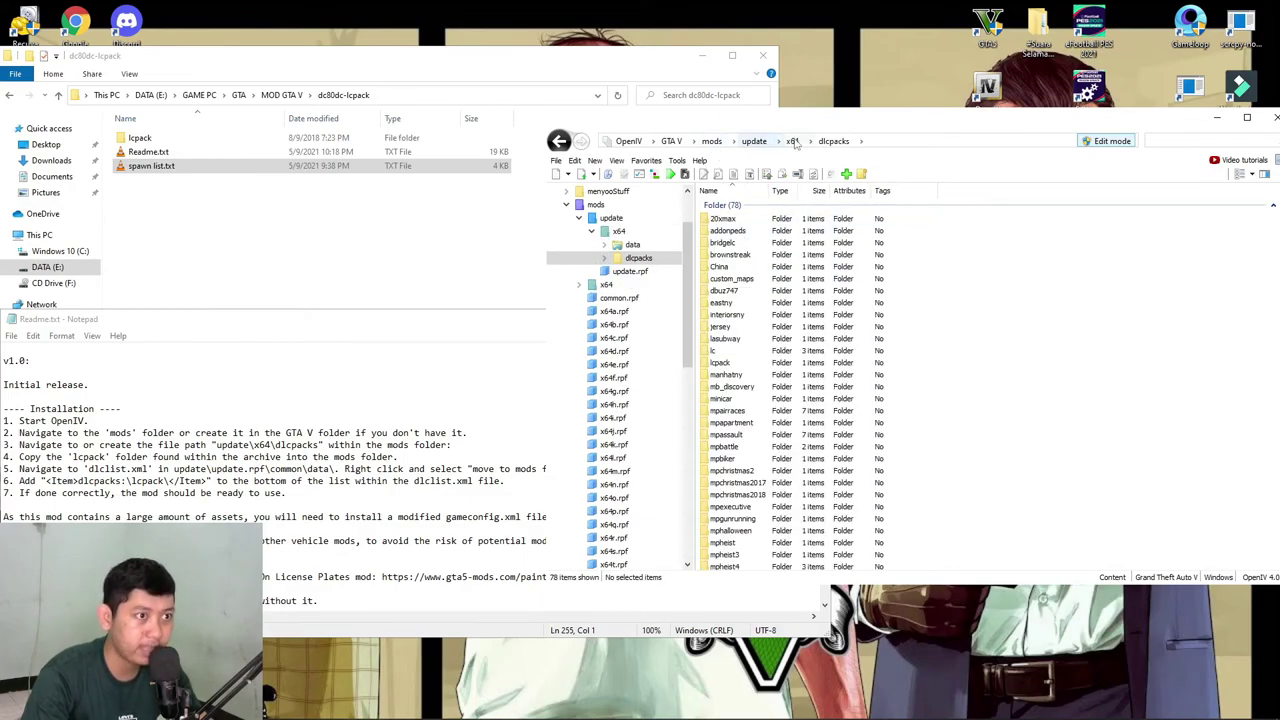
Copy the lcpack folder from dc80dc-lcpack into OpenIV's dlcpacks folder and locate it in the list.
left_click(237, 146)
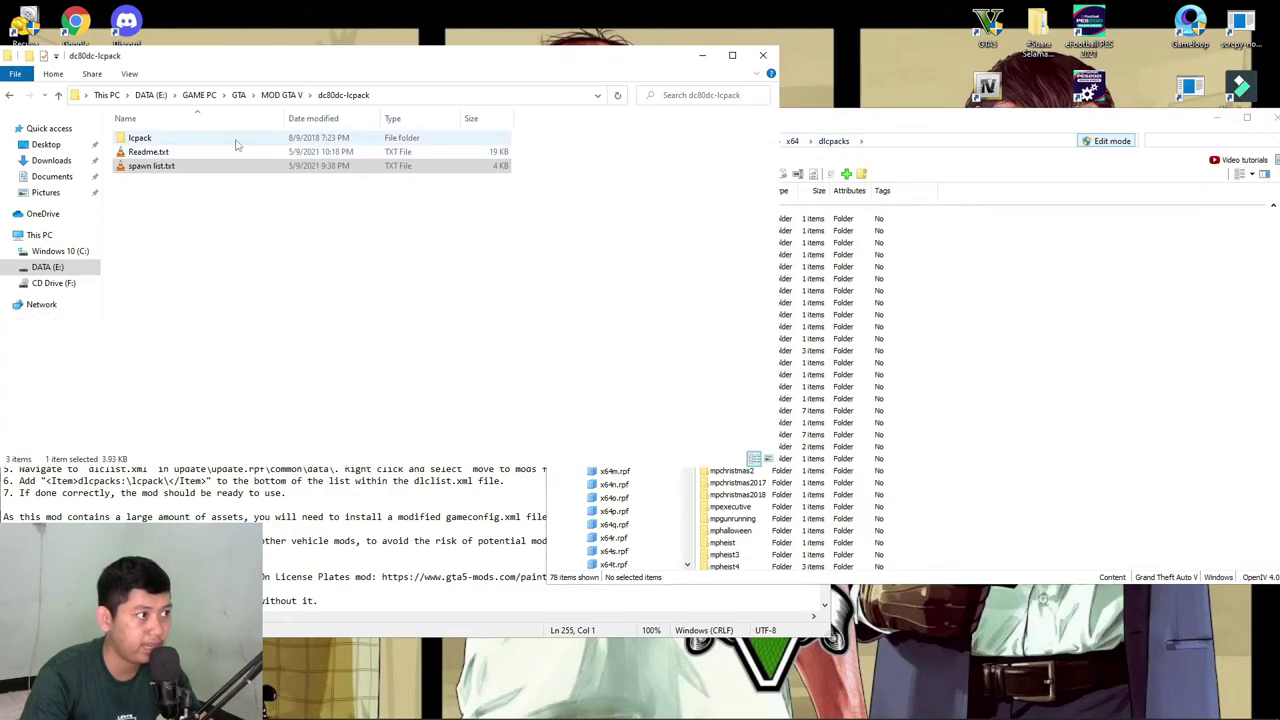
left_click_drag(251, 145, 1097, 445)
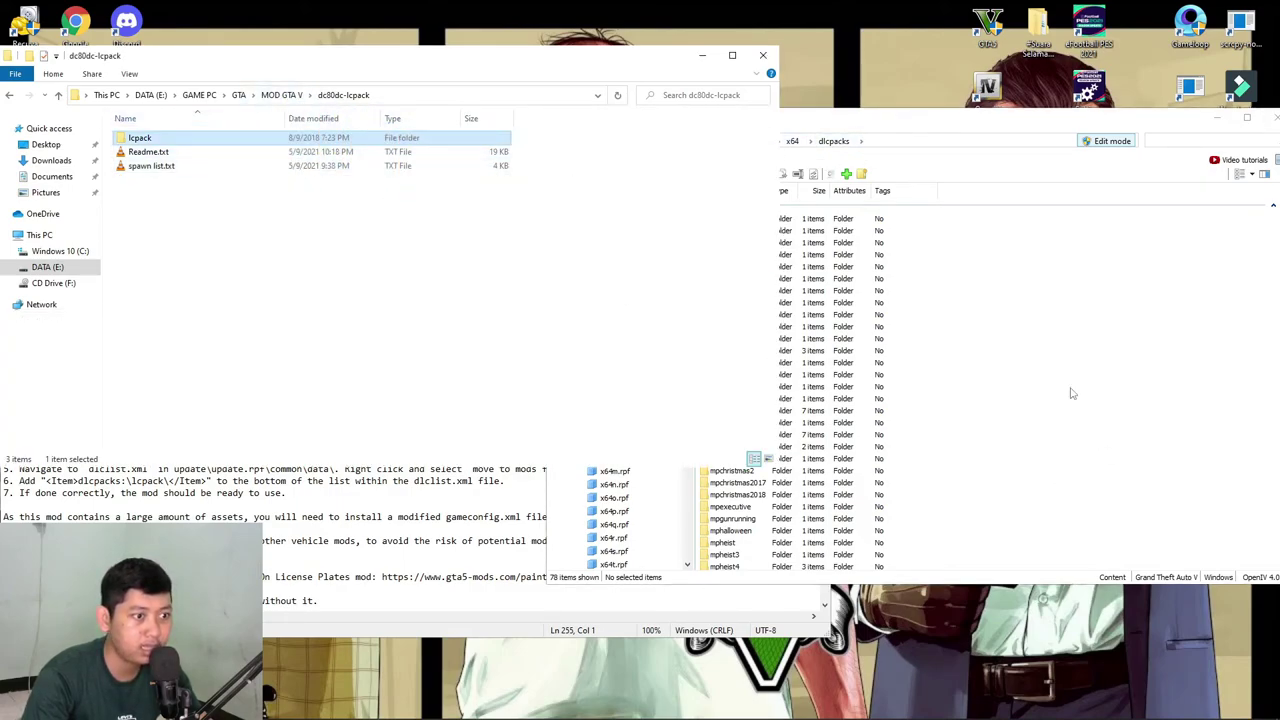
scroll(1057, 420, "down", 10)
left_click(731, 427)
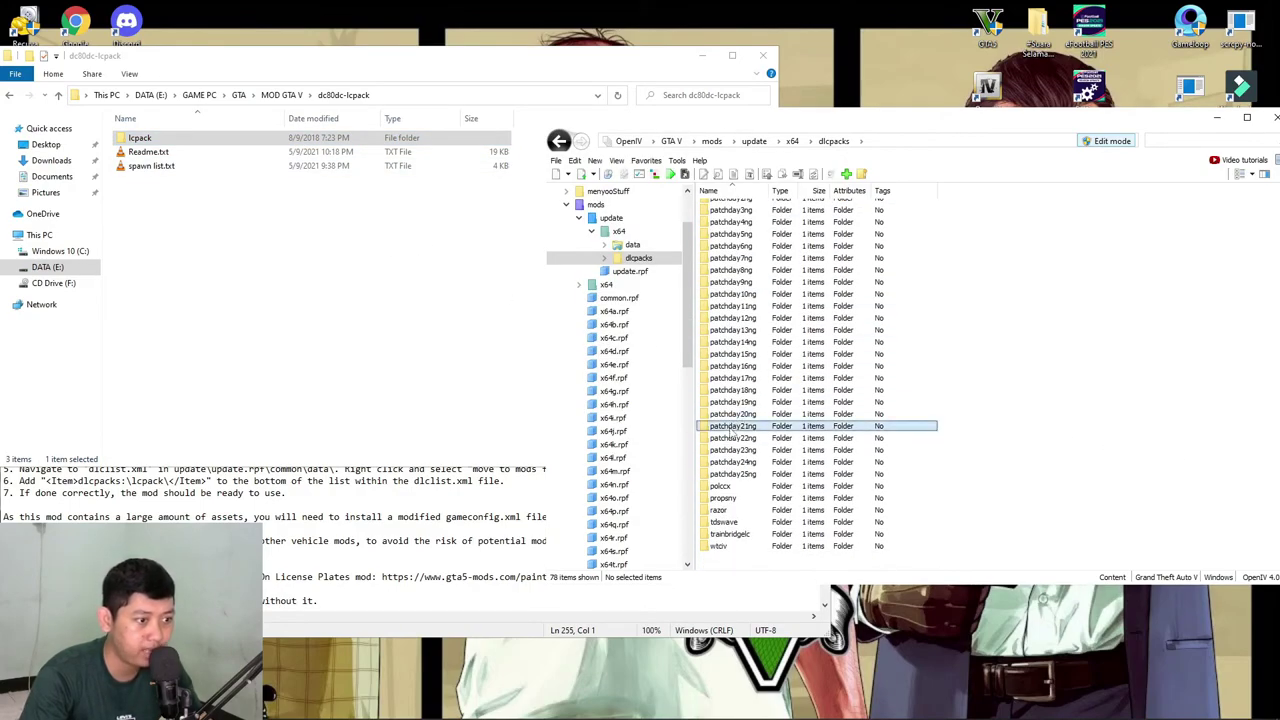
key("l")
left_click(722, 229)
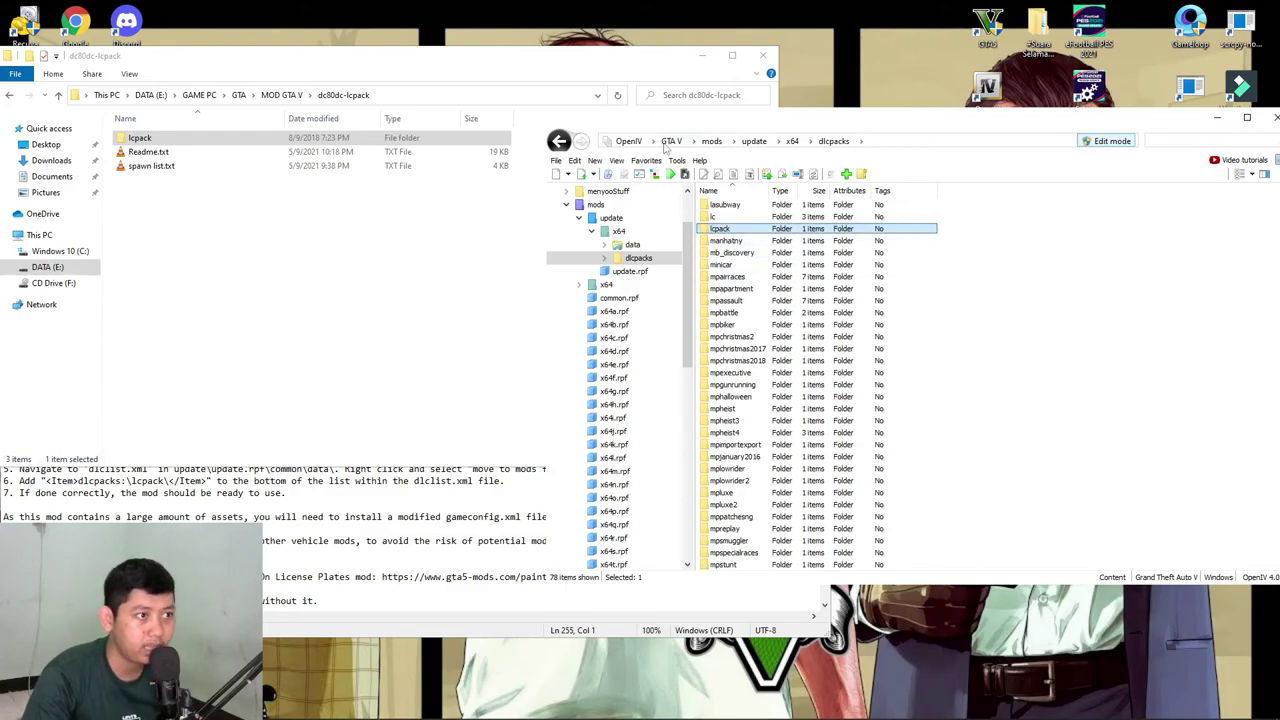
Go to mods\update\update.rpf\common\data in OpenIV and open dlclist.xml for editing.
left_click(672, 141)
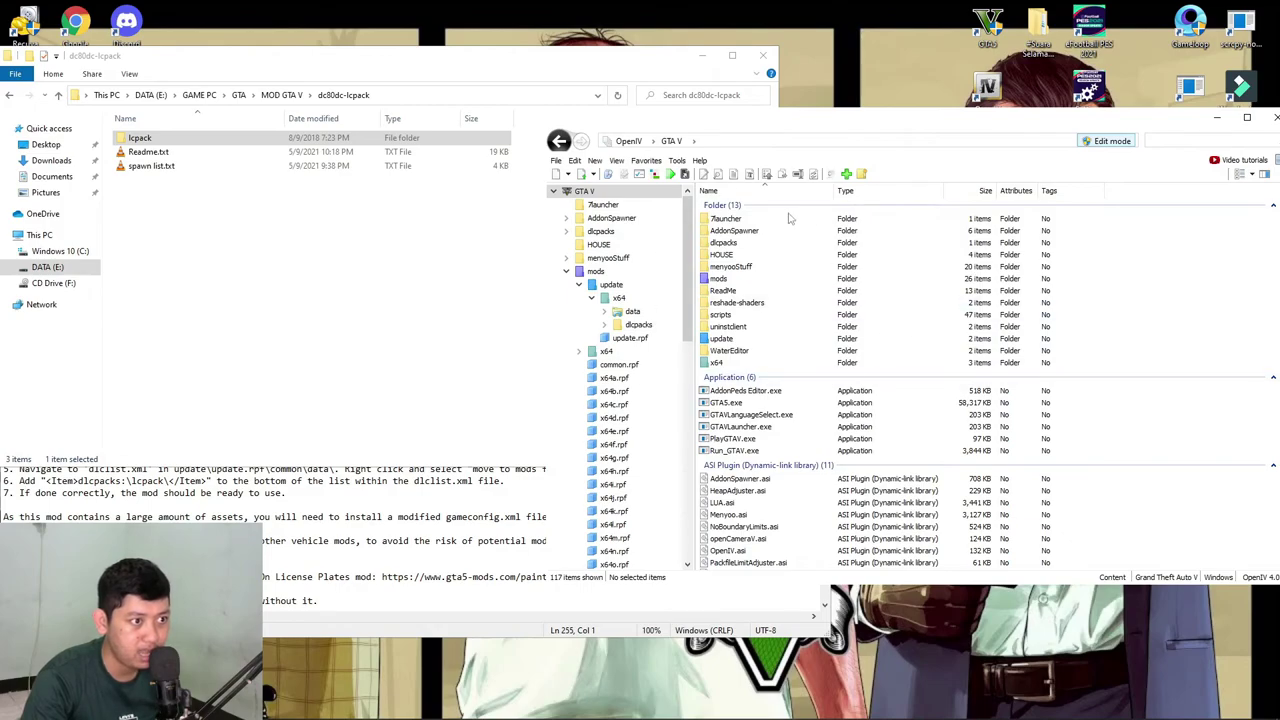
double_click(720, 279)
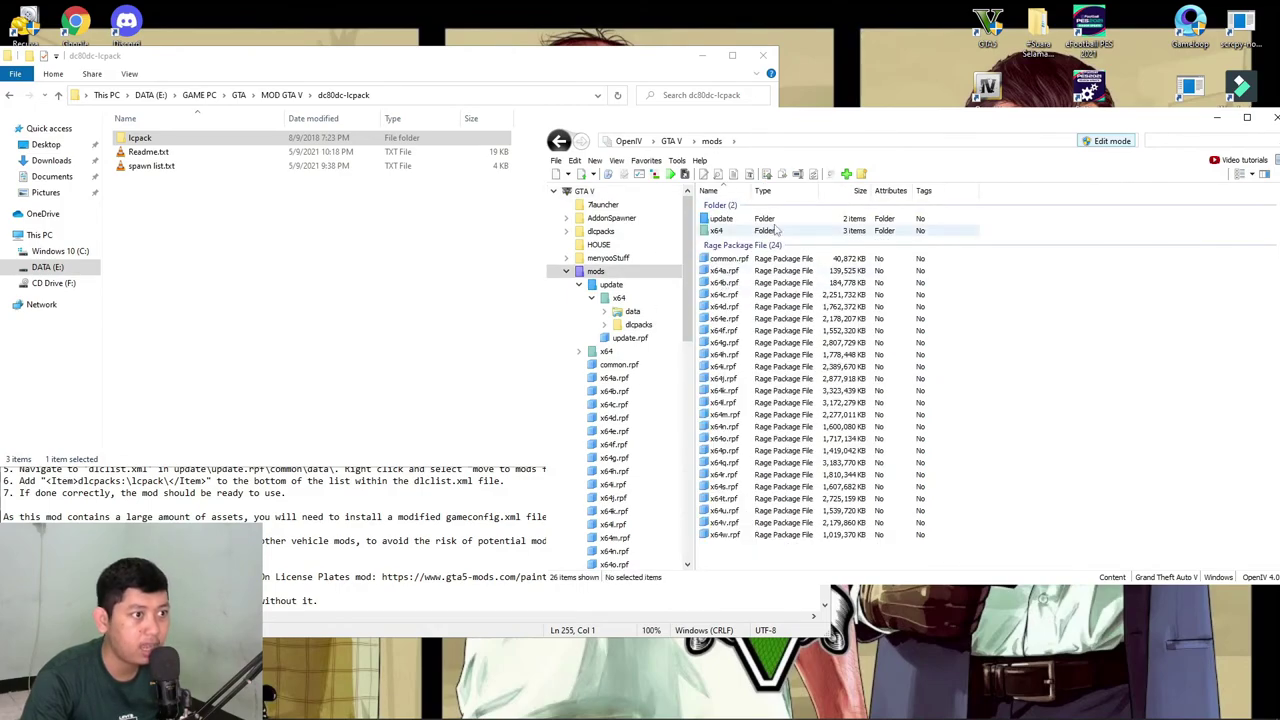
double_click(744, 220)
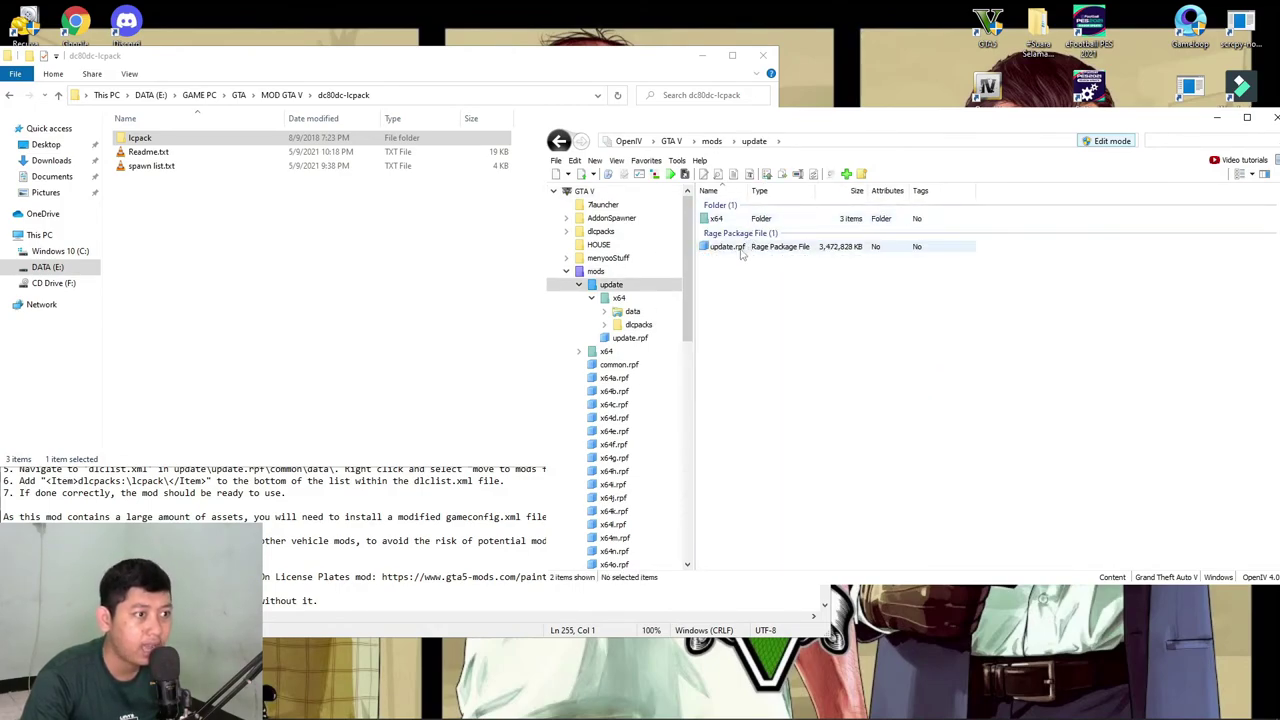
double_click(740, 247)
double_click(735, 219)
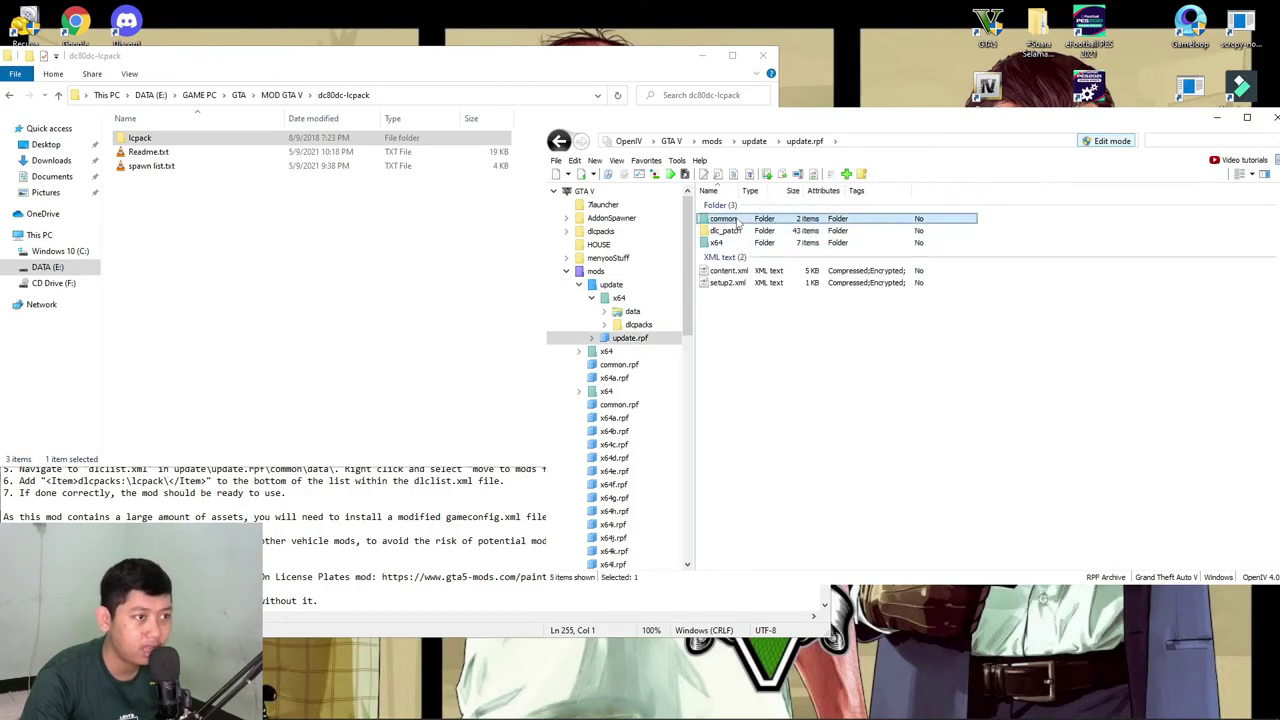
double_click(738, 219)
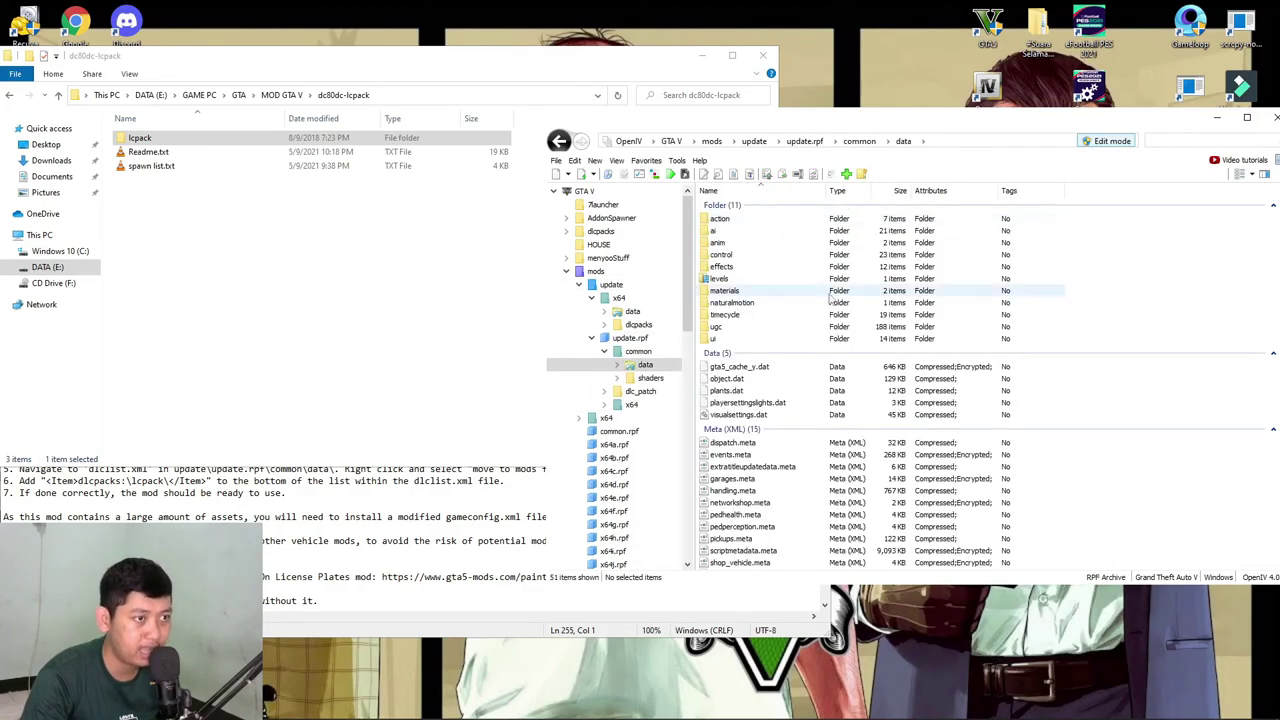
scroll(738, 240, "down", 9)
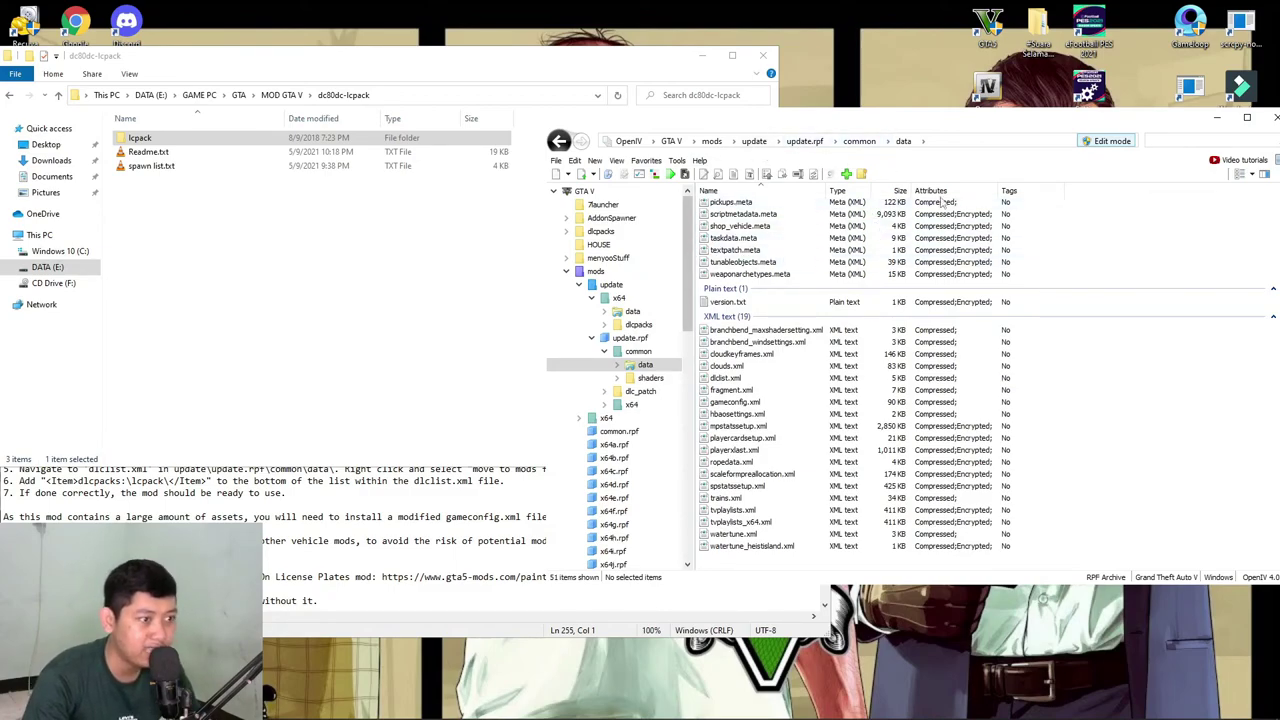
right_click(745, 379)
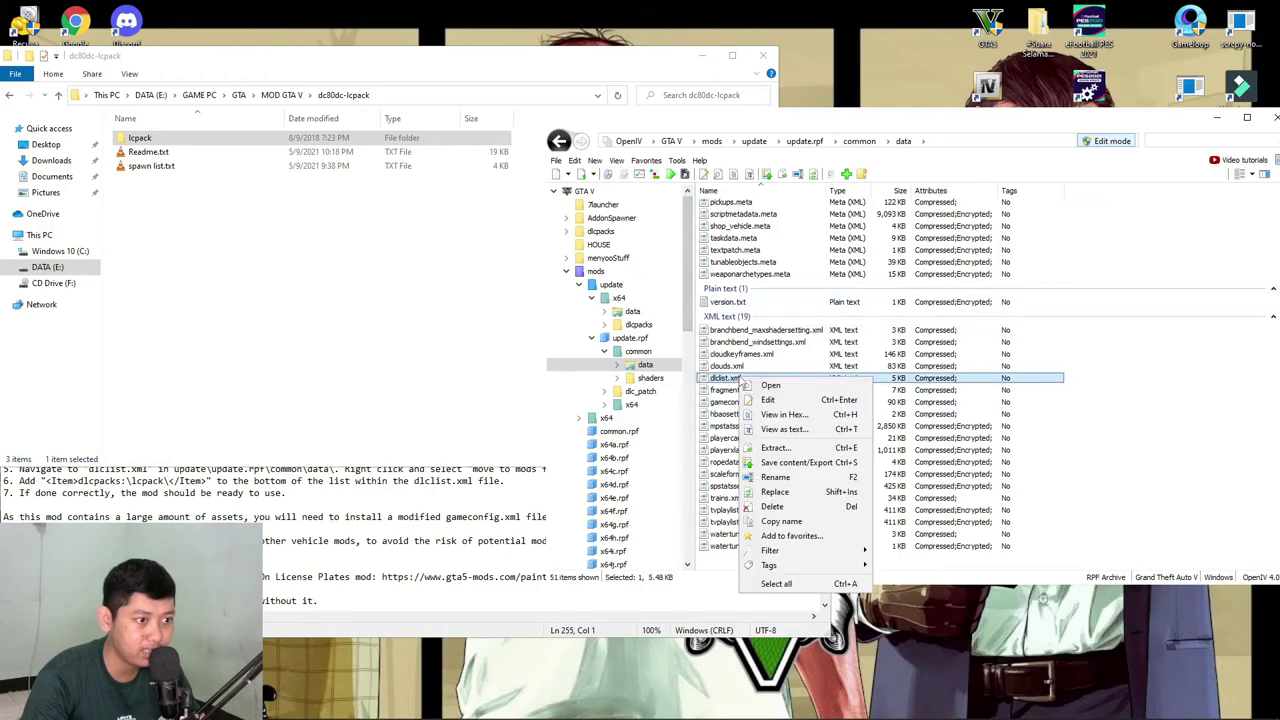
left_click(790, 400)
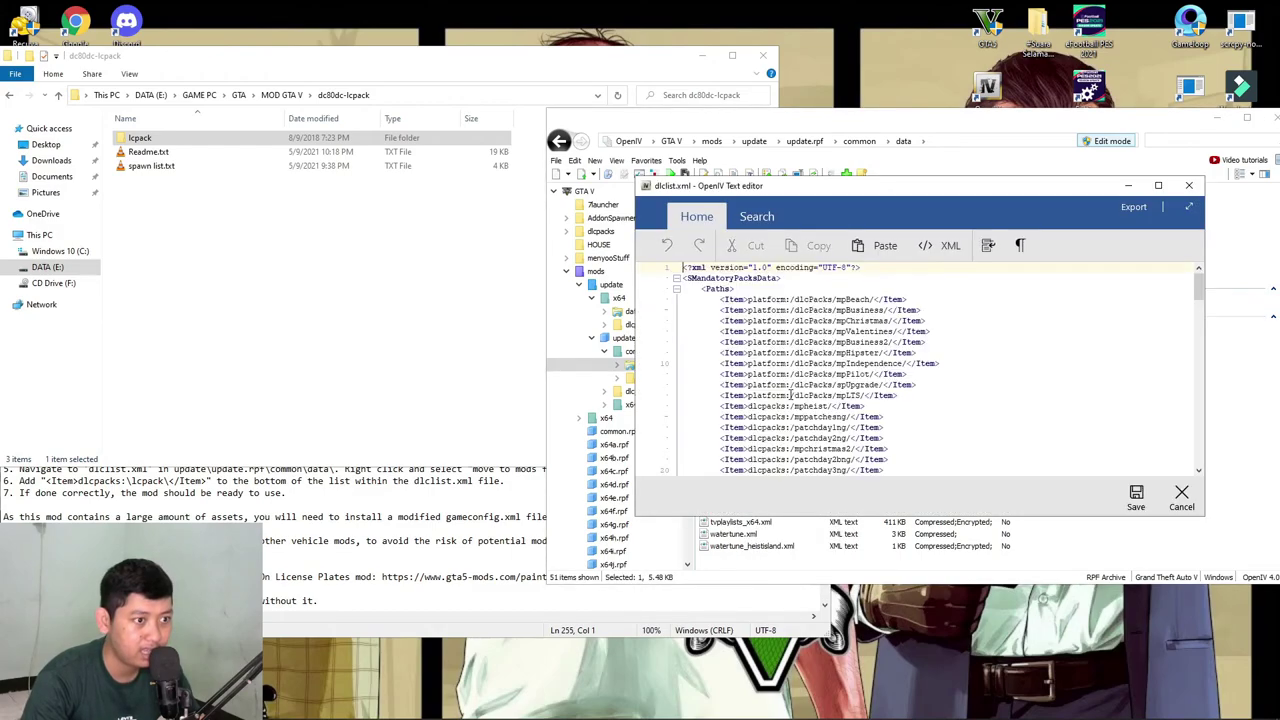
scroll(790, 395, "down", 7)
Bring the Readme to the front and move its window up over the mod folder window.
left_click(423, 508)
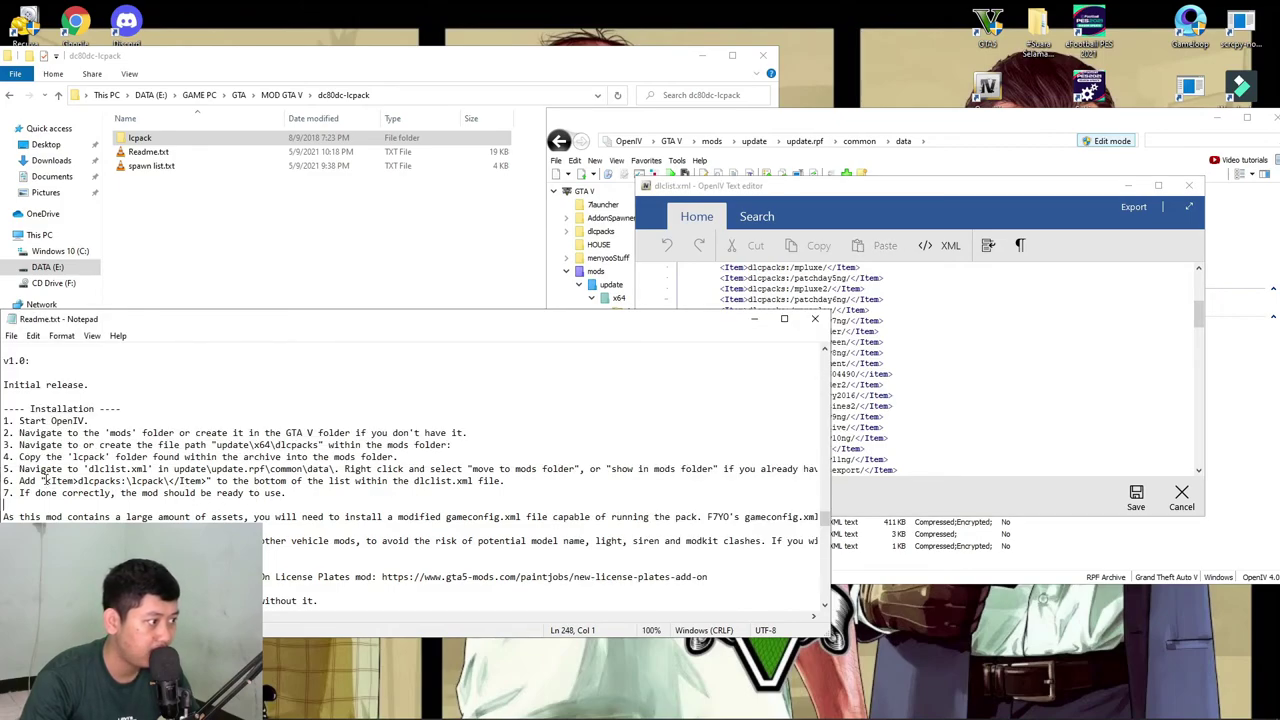
left_click_drag(46, 481, 113, 481)
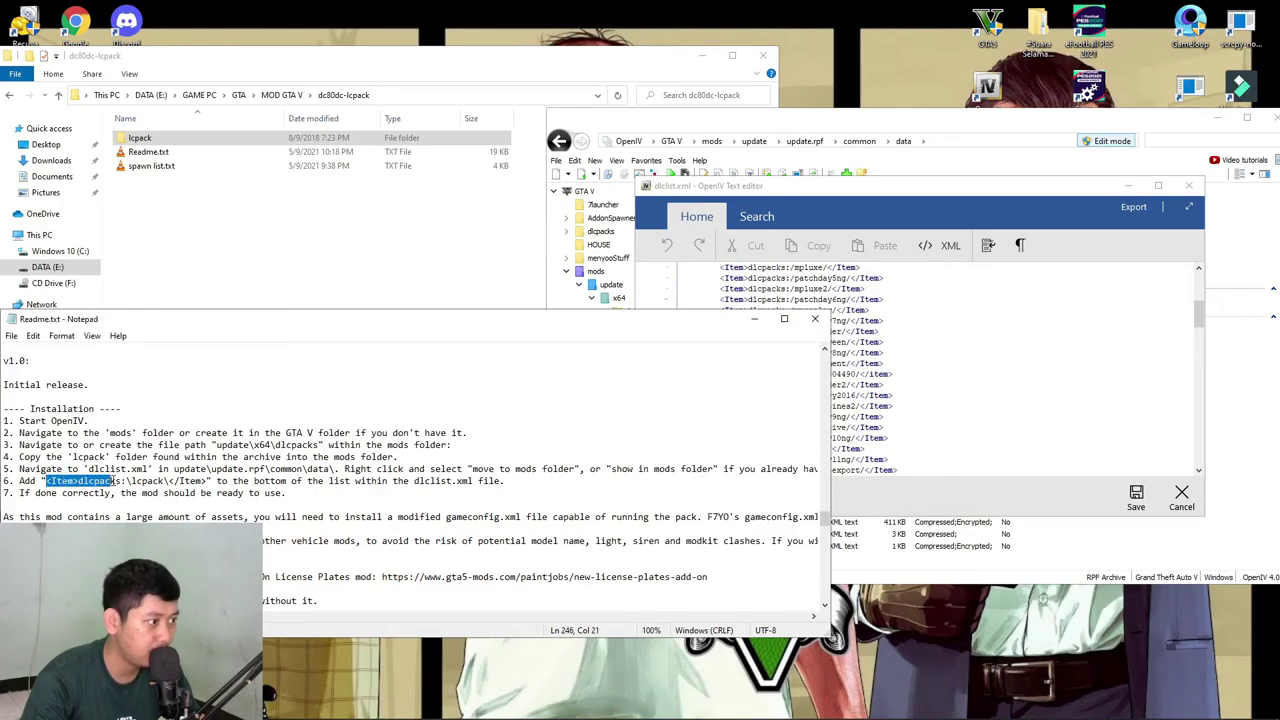
double_click(284, 322)
left_click(1232, 7)
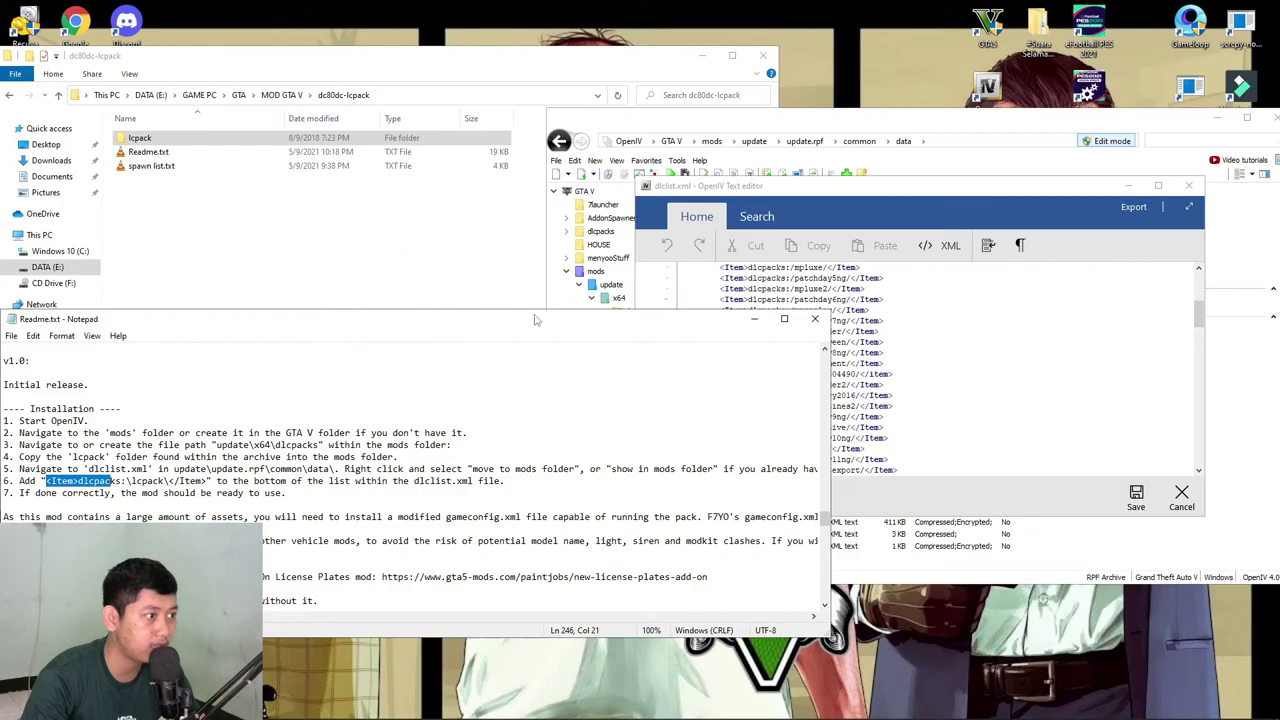
left_click(476, 229)
left_click_drag(745, 607, 745, 630)
left_click_drag(371, 328, 475, 109)
Find step 6 of the Readme's installation instructions and copy its entry <Item>dlcpacks:\lcpack\</Item>.
scroll(360, 273, "down", 5)
scroll(380, 280, "down", 15)
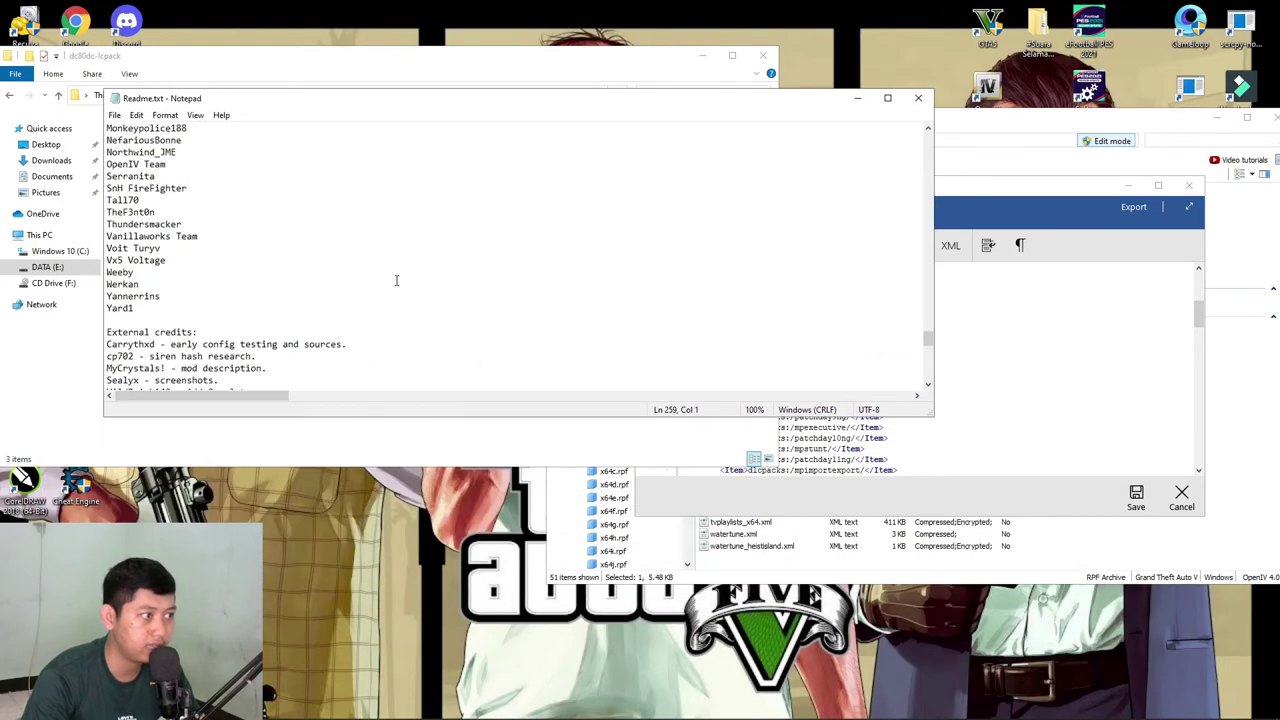
scroll(394, 288, "down", 1)
scroll(394, 288, "up", 14)
scroll(395, 288, "up", 12)
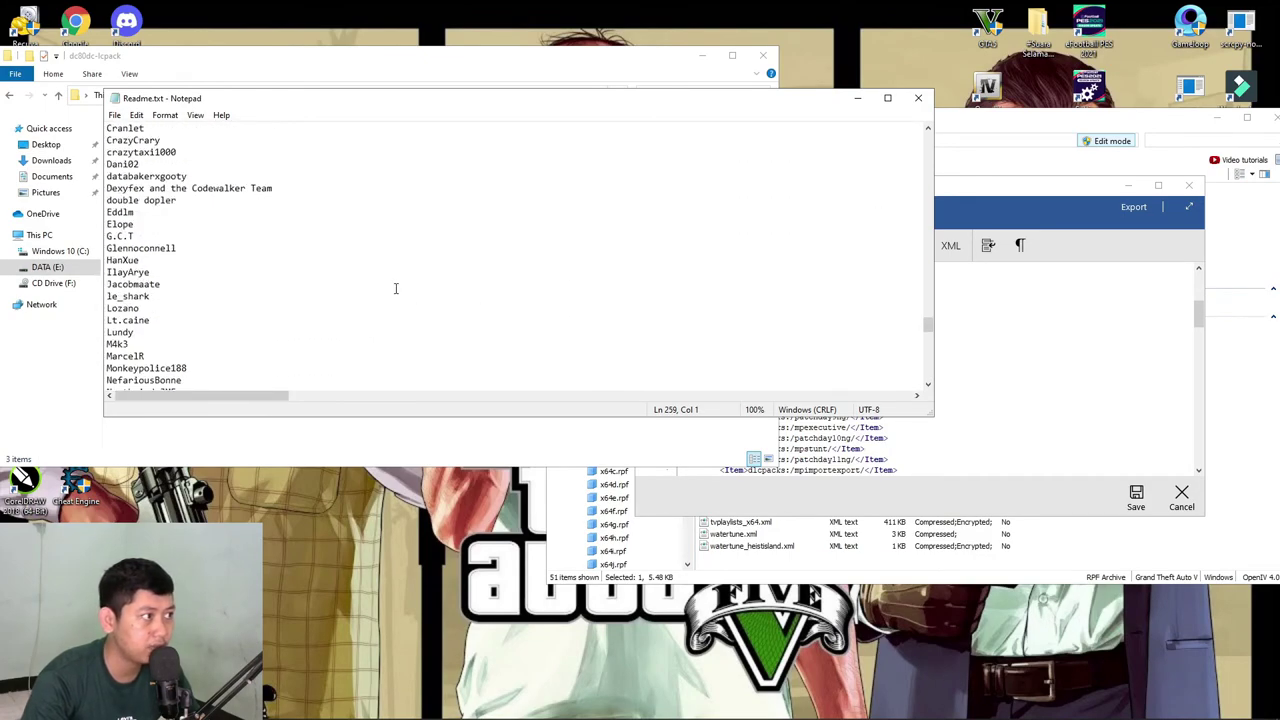
left_click(398, 288)
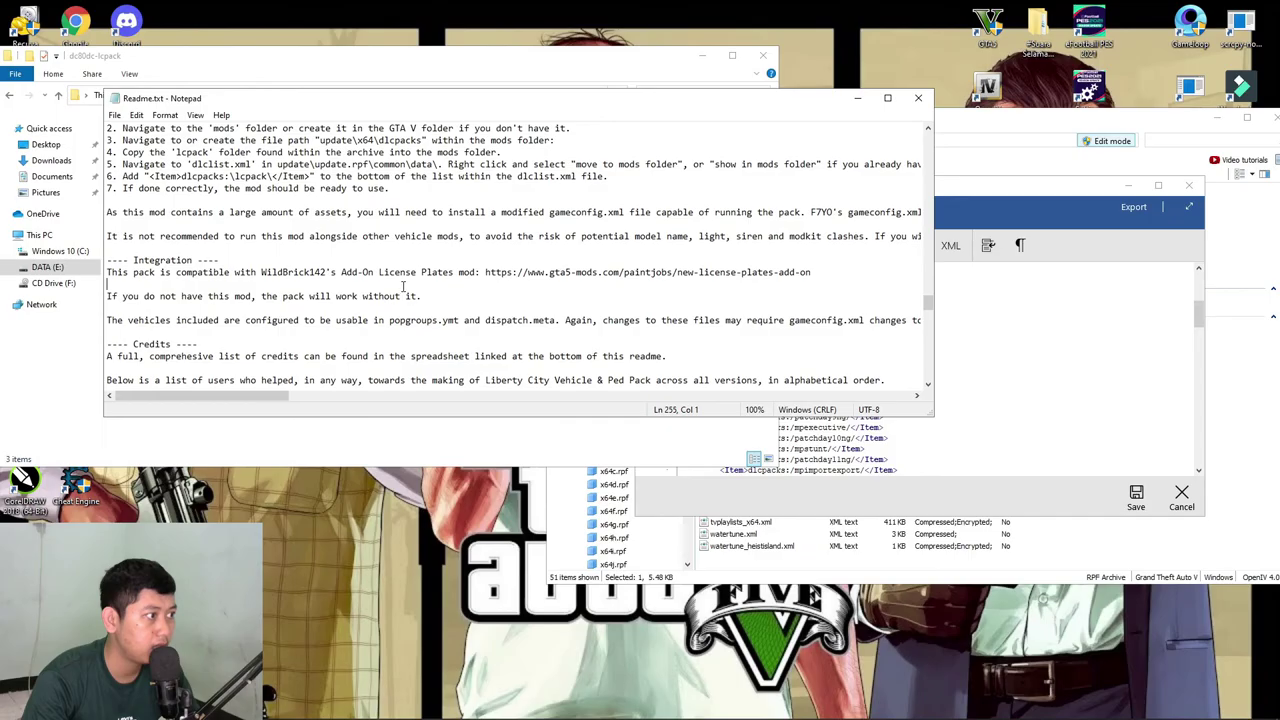
scroll(398, 288, "up", 2)
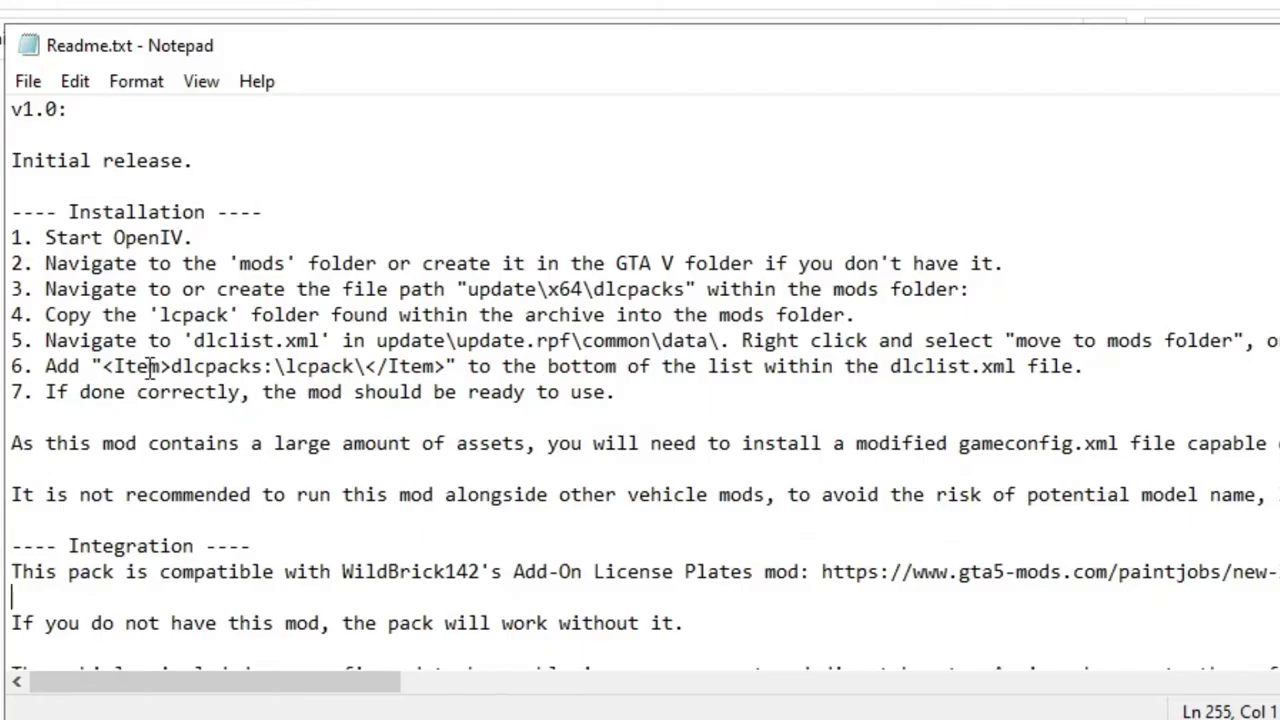
left_click_drag(104, 367, 445, 367)
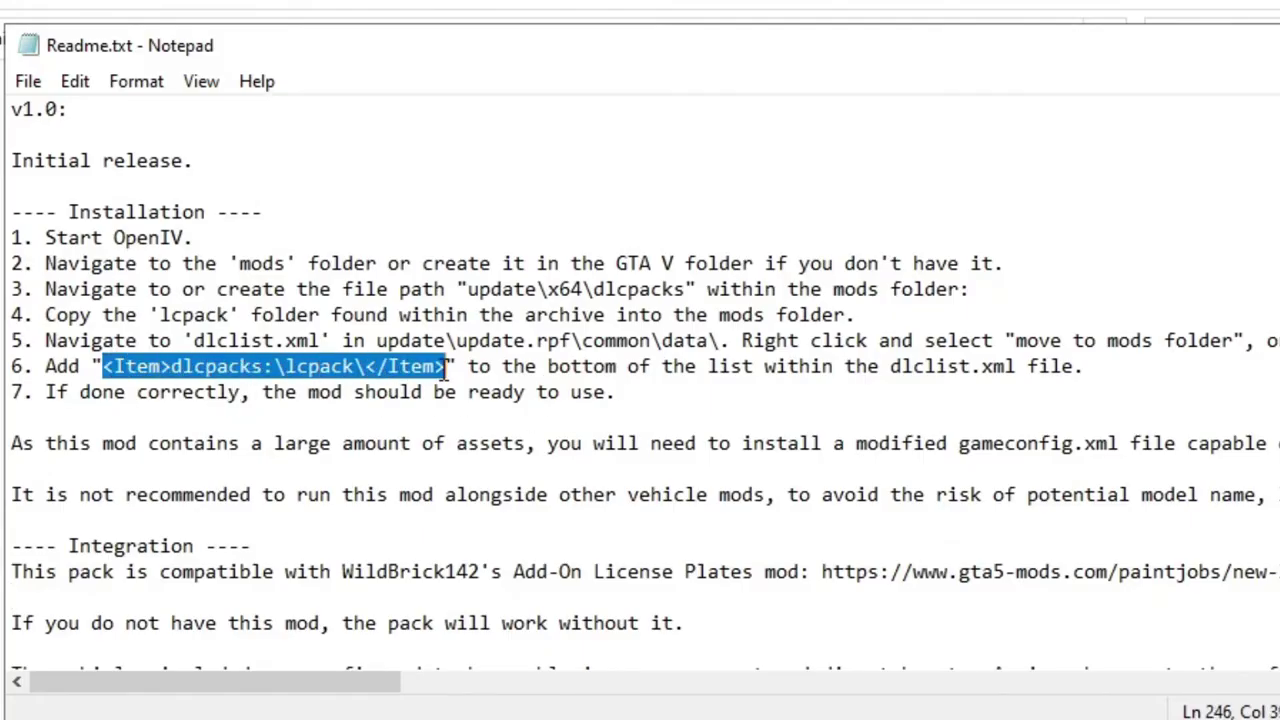
right_click(418, 368)
left_click(488, 457)
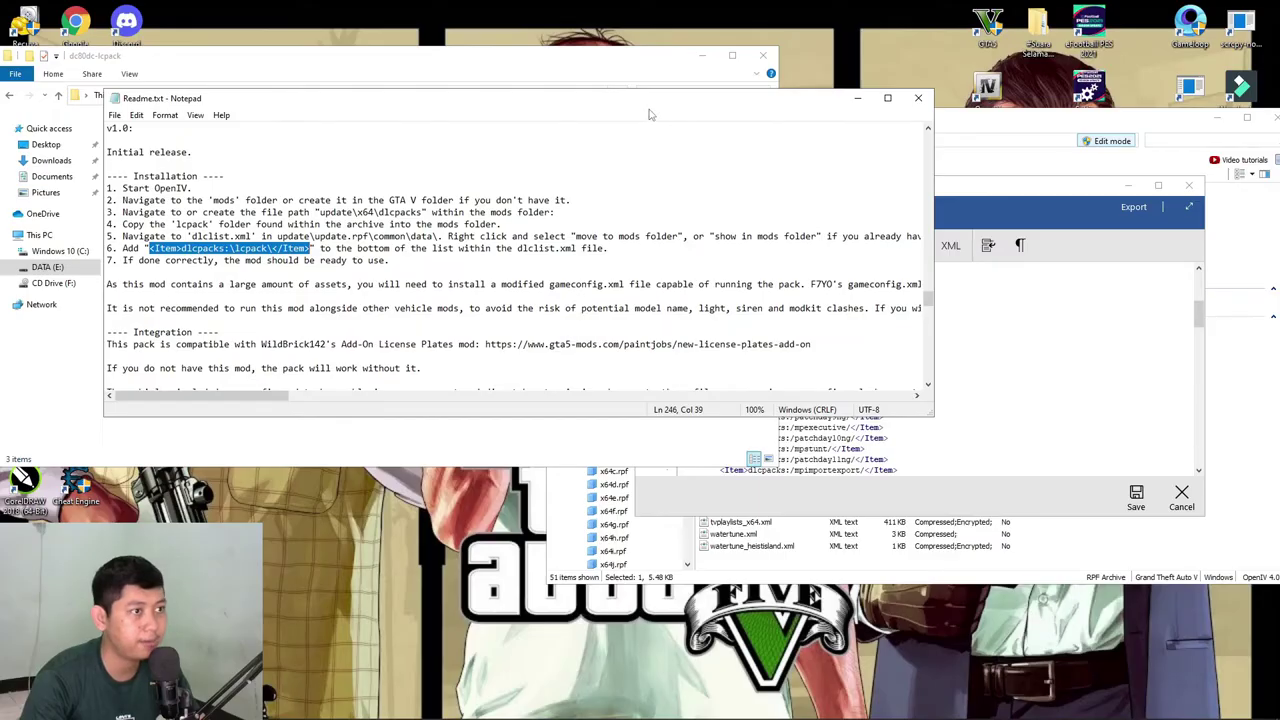
Minimize the Readme, add <Item>dlcpacks:\lcpack\</Item> on a new line below the razor entry in dlclist.xml and save the file.
left_click_drag(642, 105, 512, 373)
left_click(729, 366)
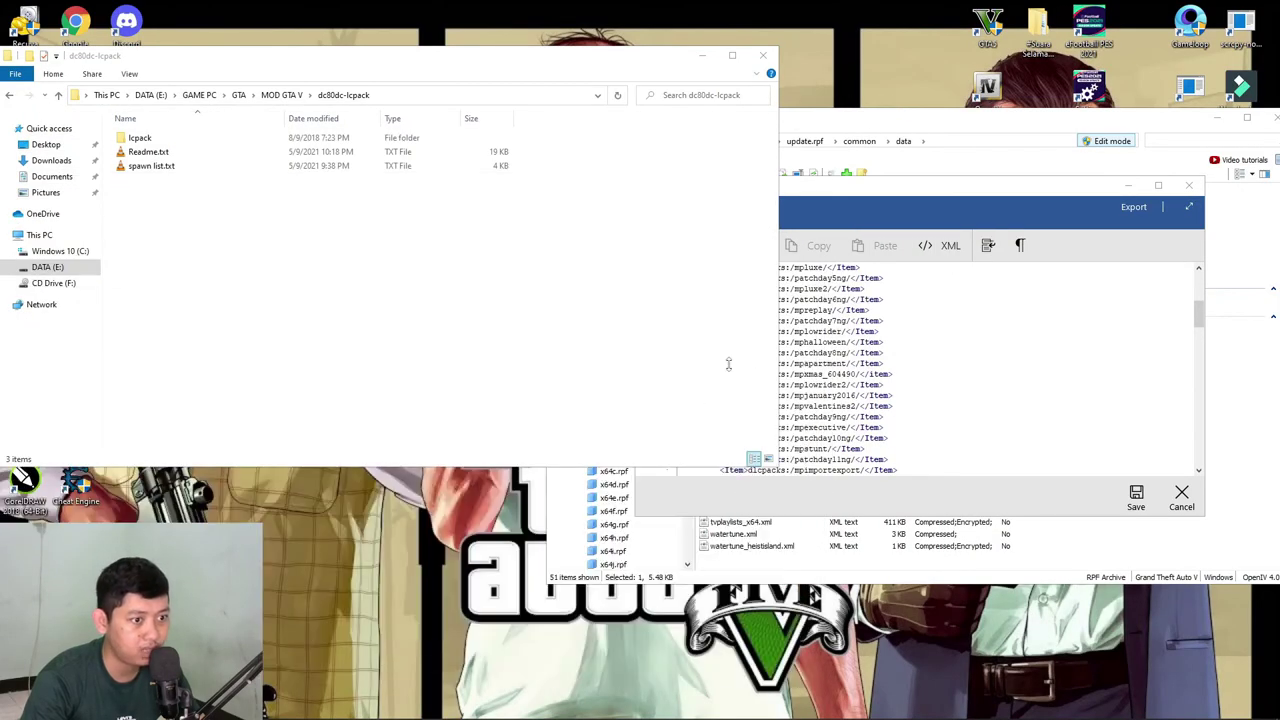
left_click_drag(1198, 315, 1197, 463)
left_click_drag(864, 437, 720, 440)
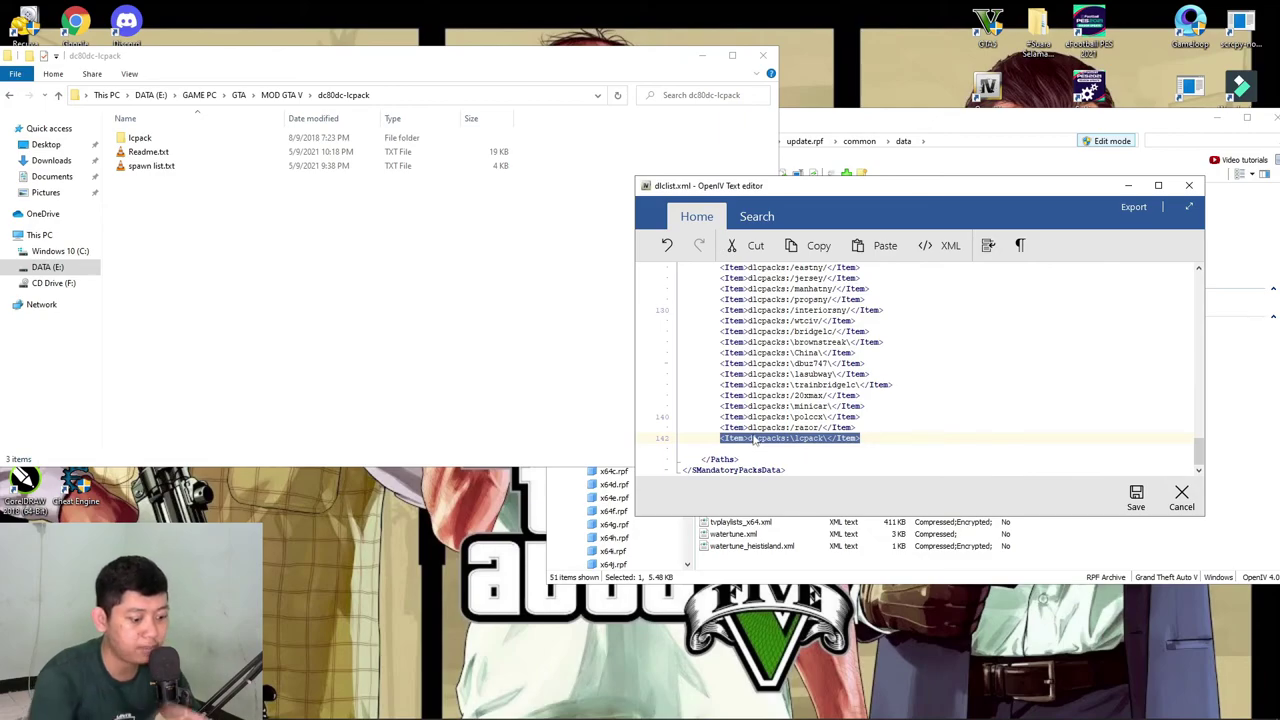
key("End")
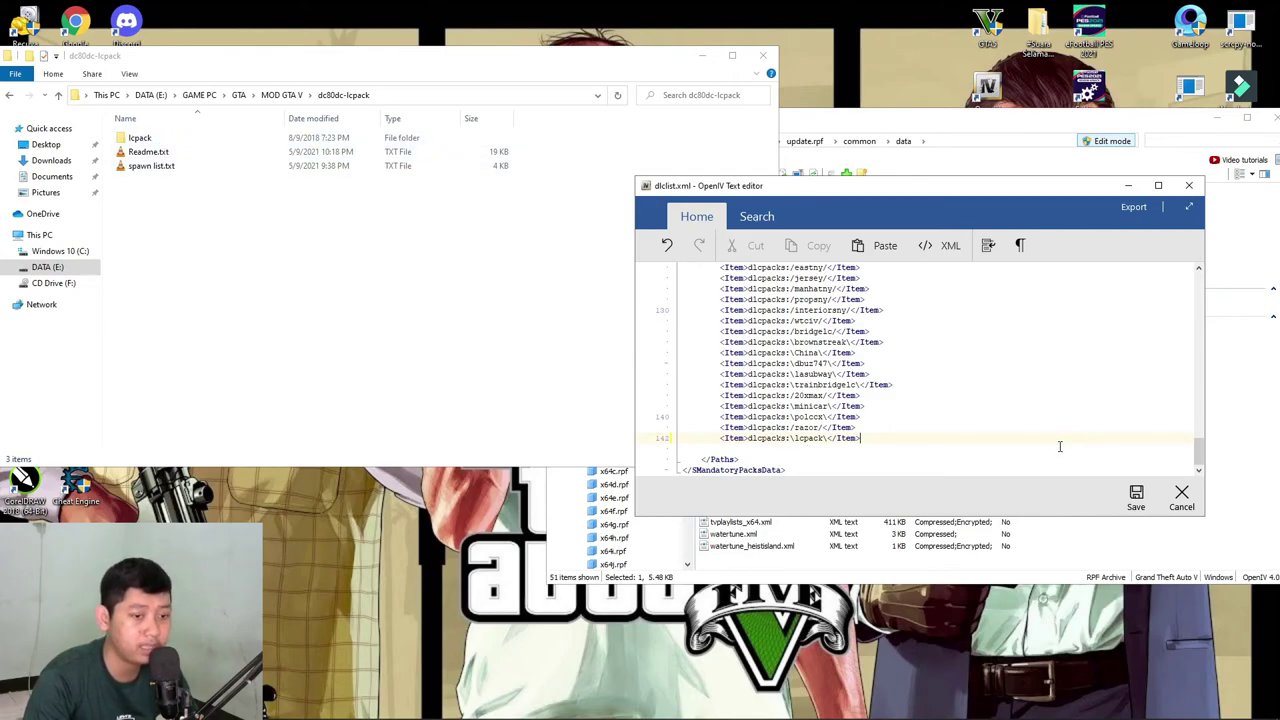
left_click(1137, 496)
Close the mod folder, turn off OpenIV's edit mode, close OpenIV and refresh the desktop.
left_click(763, 55)
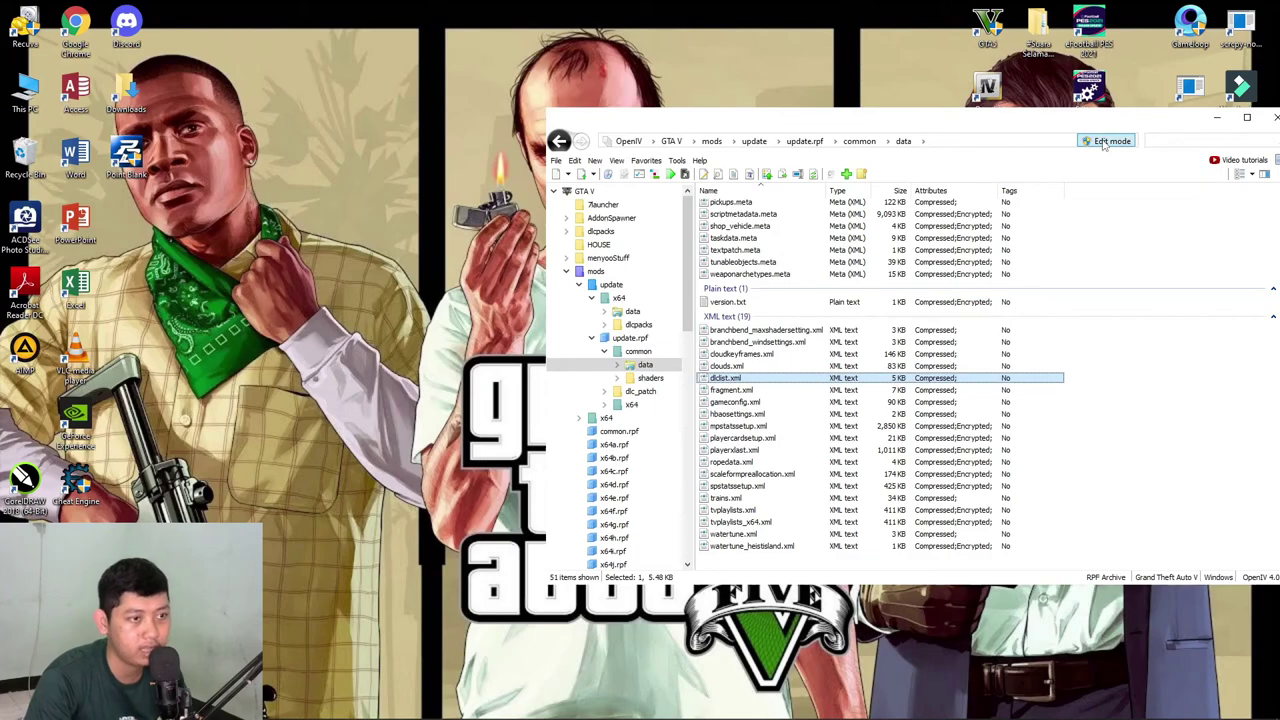
left_click(1104, 143)
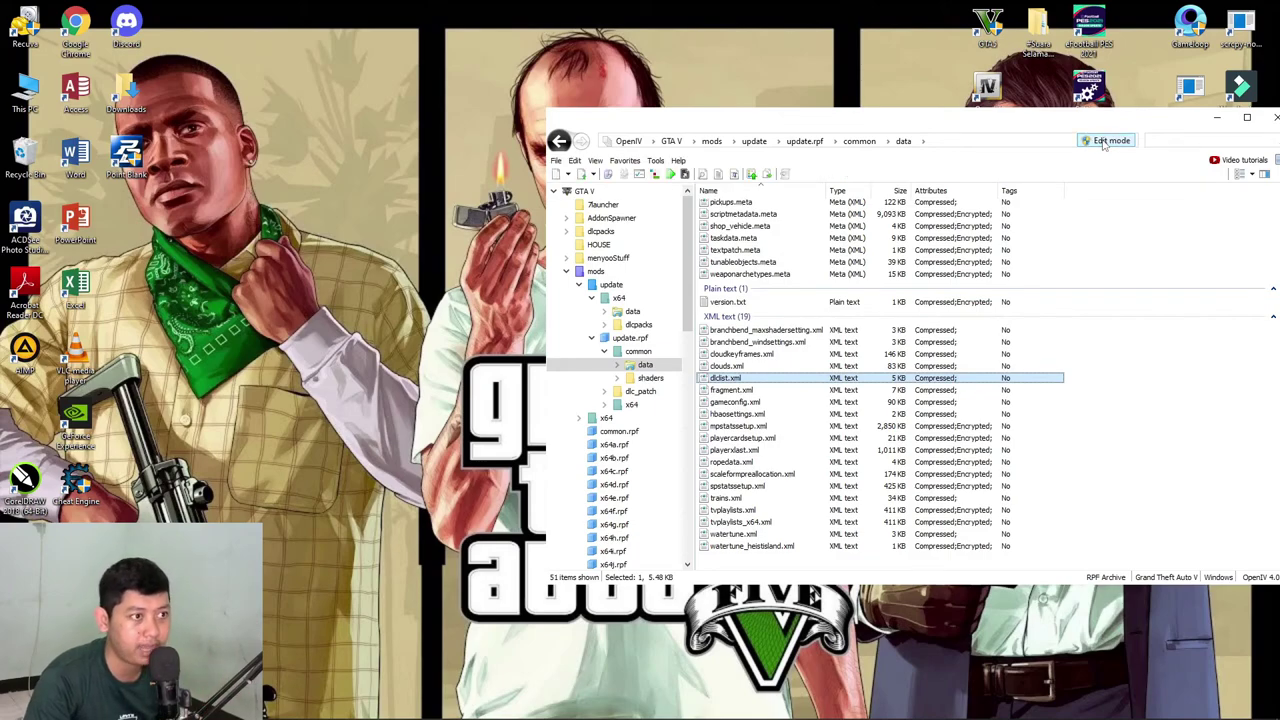
left_click_drag(802, 122, 474, 120)
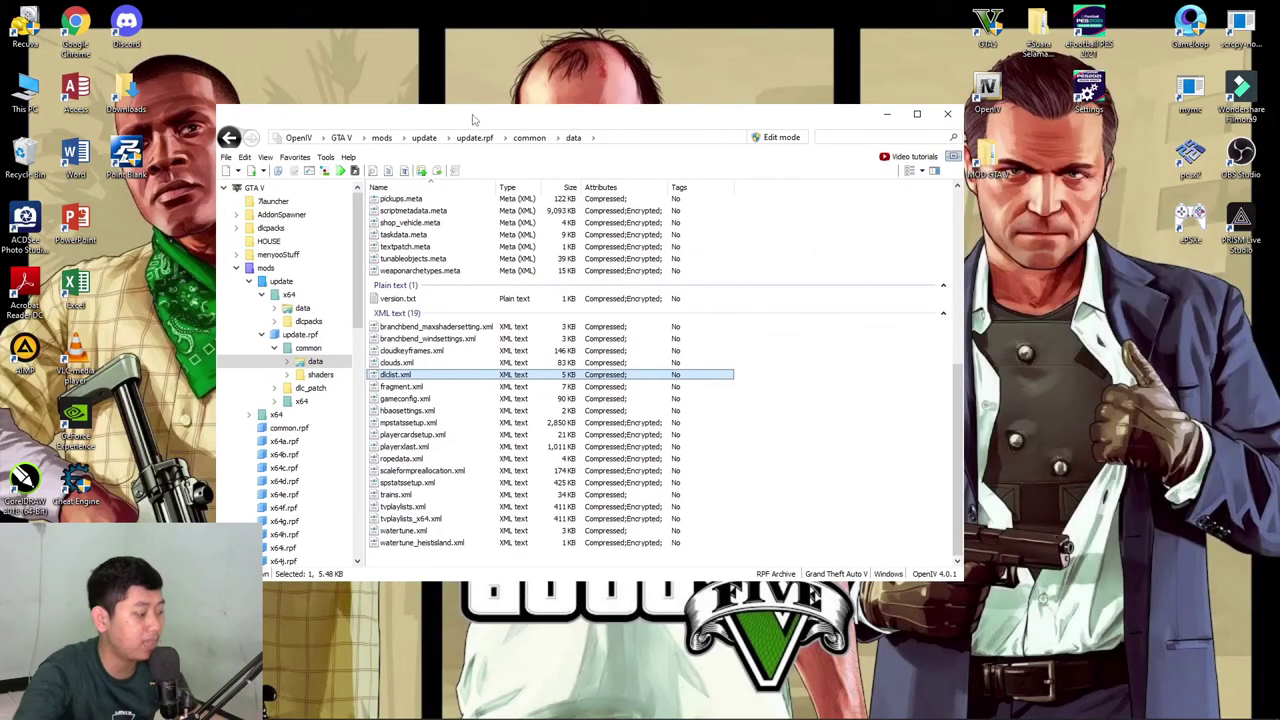
left_click(947, 113)
right_click(604, 291)
left_click(577, 280)
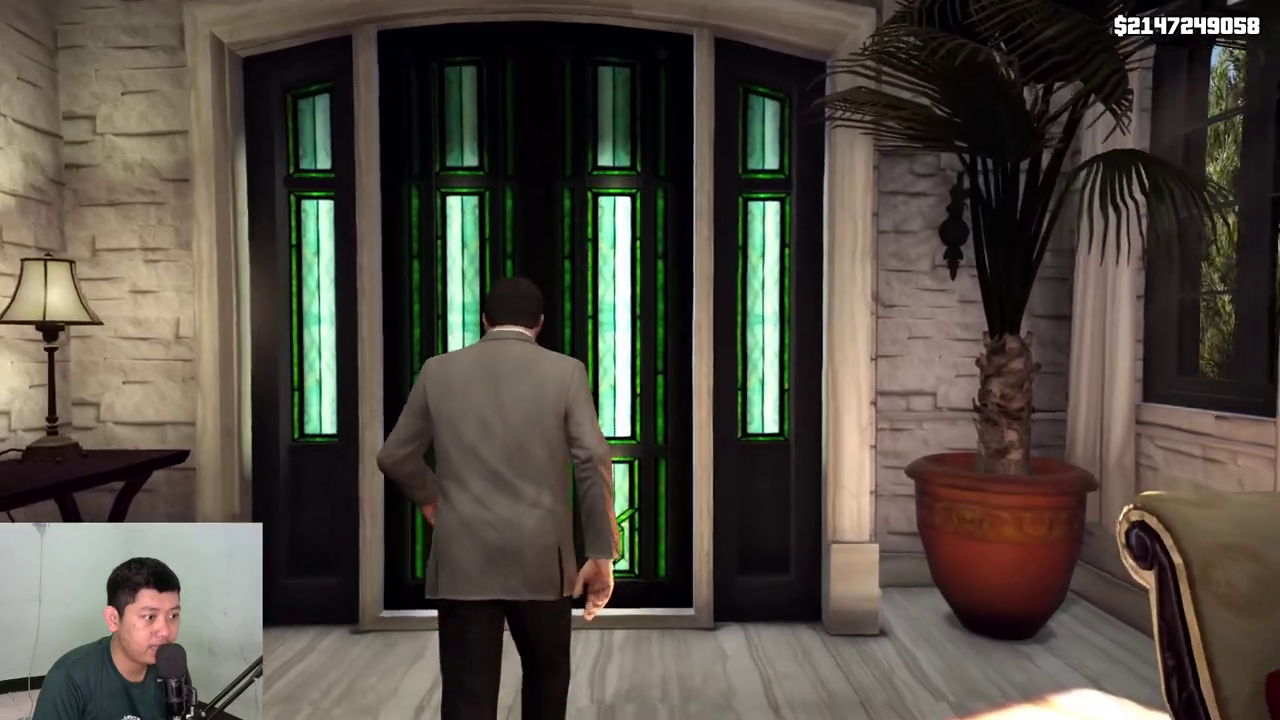
In Grand Theft Auto V, walk out of the house and examine the Liberty City area and location list on the pause map.
key("w")
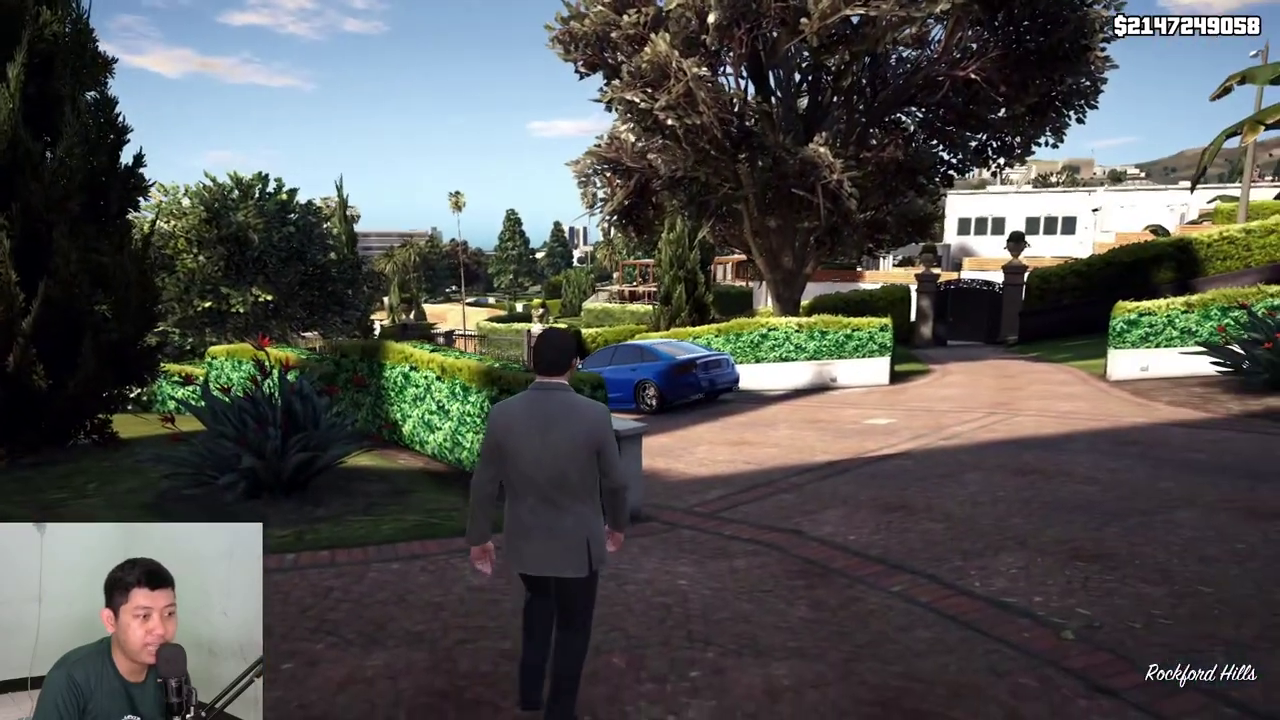
key("w")
key("Escape")
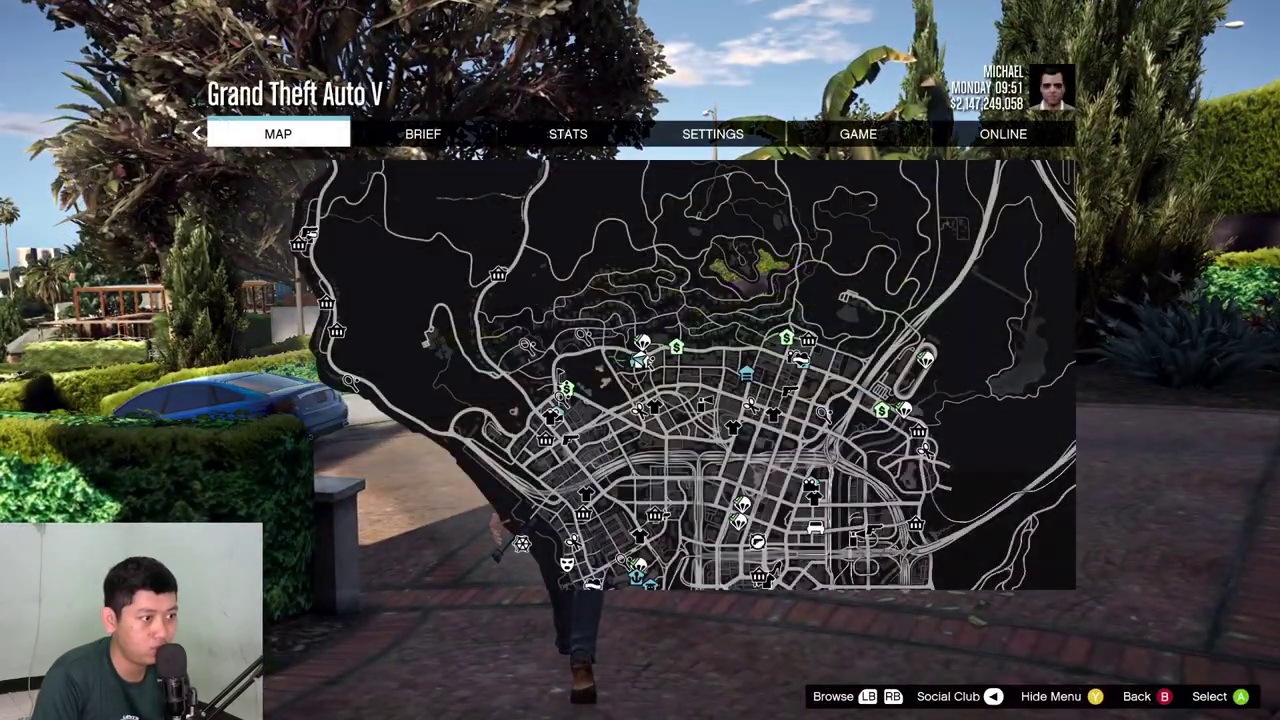
key("Return")
key("d")
key("s")
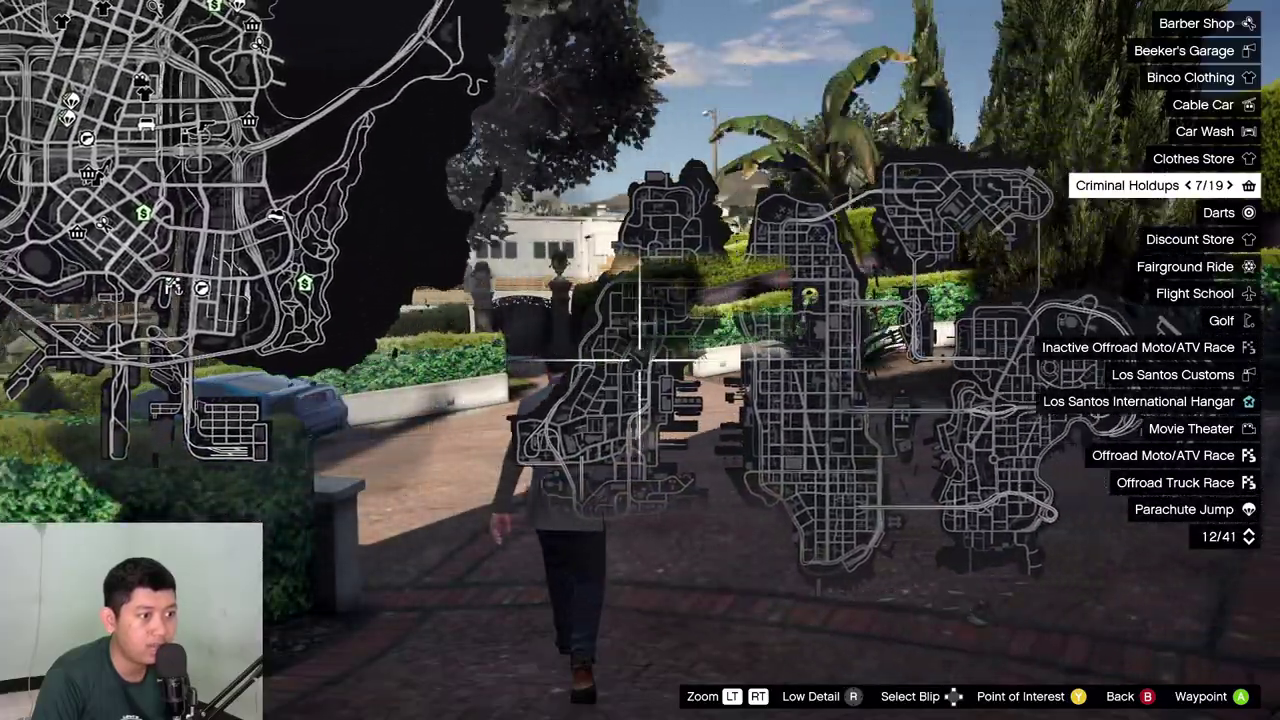
key("Down")
key("Down")
key("Down")
key("Down")
key("Down")
key("Down")
key("Down")
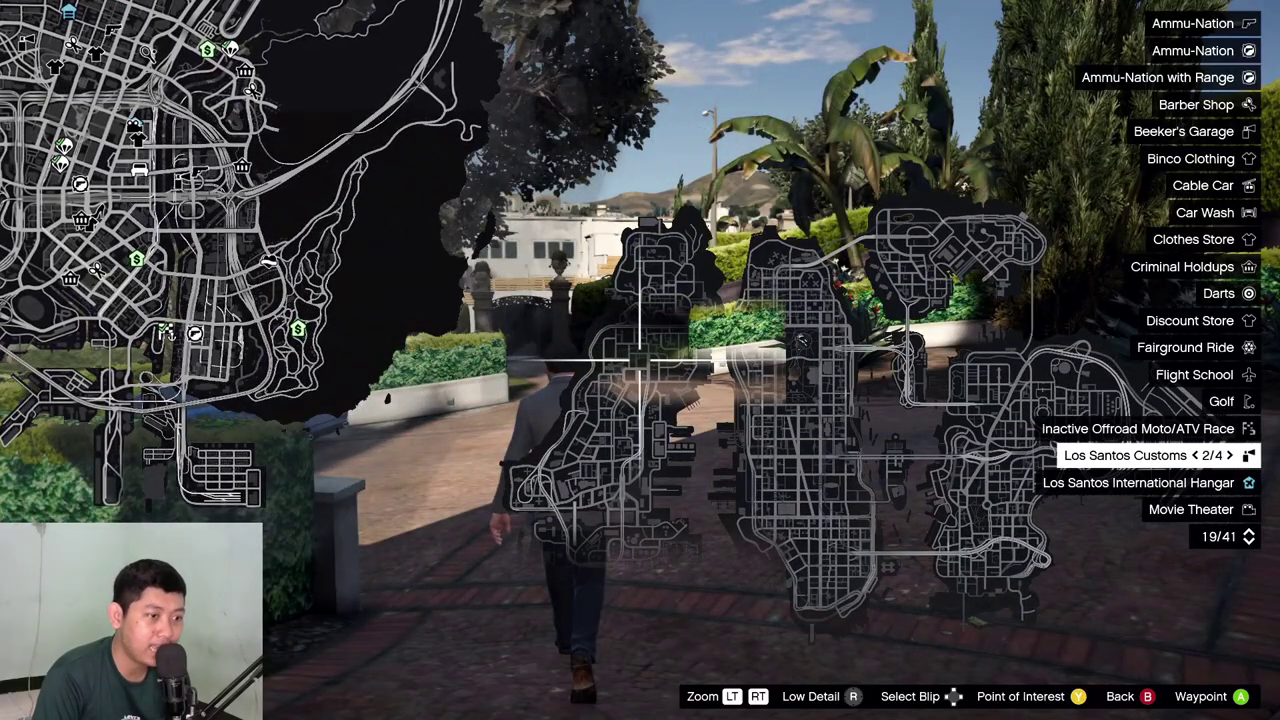
key("Escape")
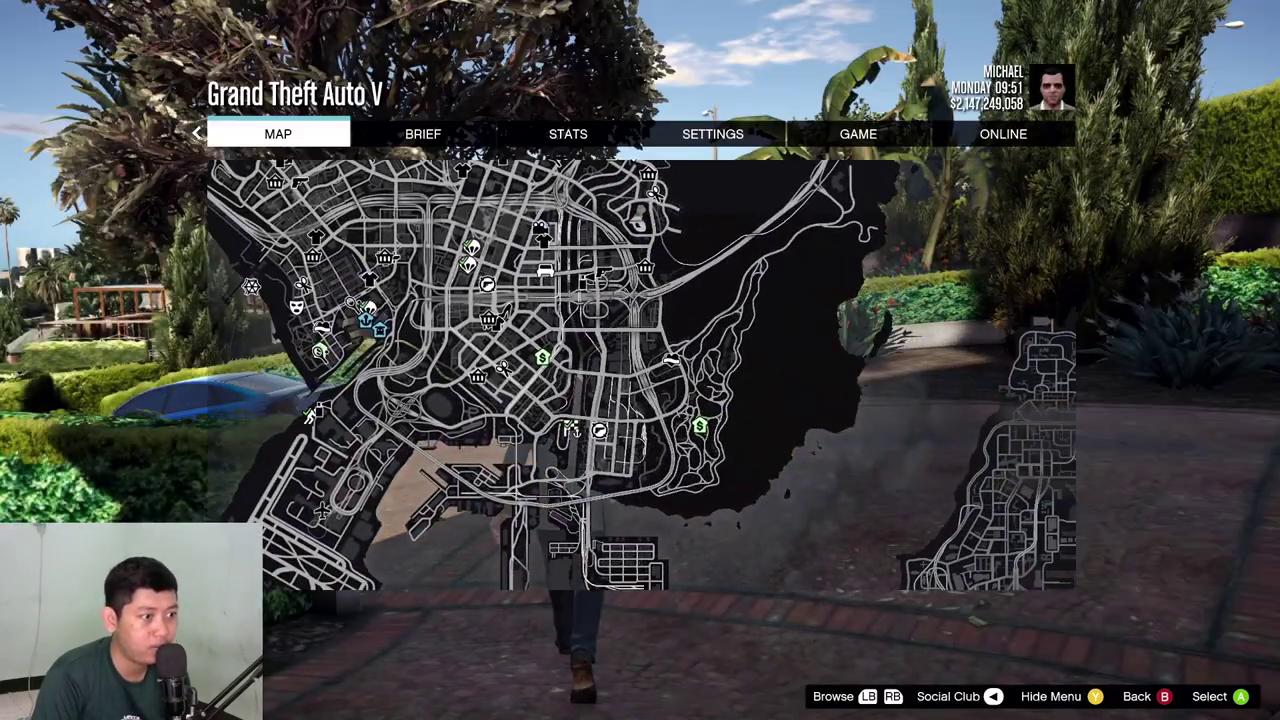
key("Escape")
key("w")
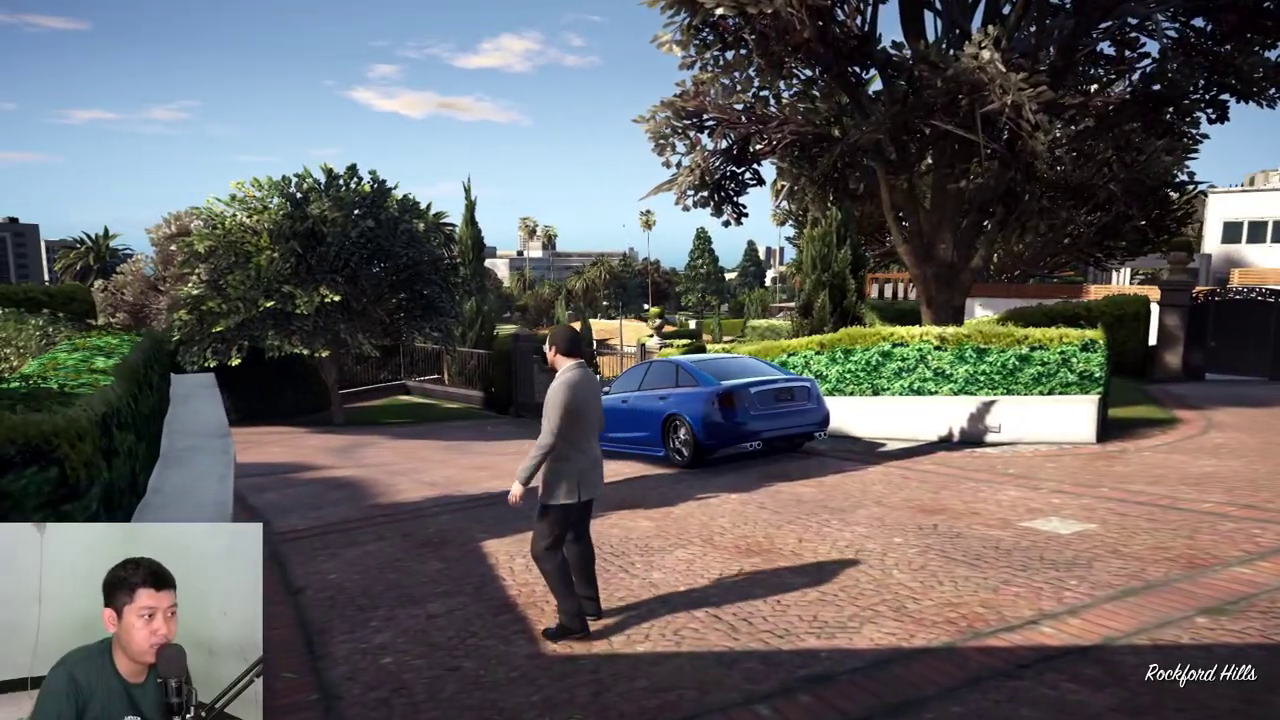
Reopen the pause map, set a waypoint in the Liberty City area and return to the game.
key("Escape")
key("Return")
key("s")
key("d")
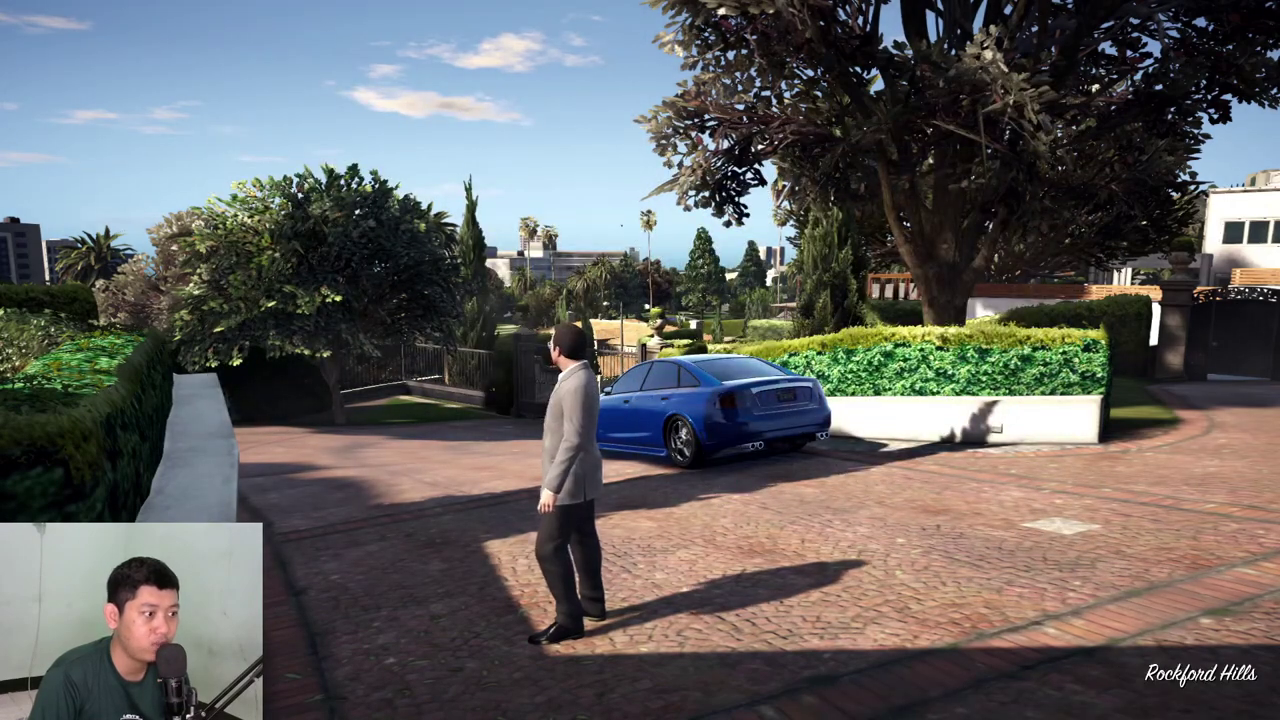
Teleport the character to the waypoint with the Menyoo trainer, close the trainer and walk across the sports field.
key("F8")
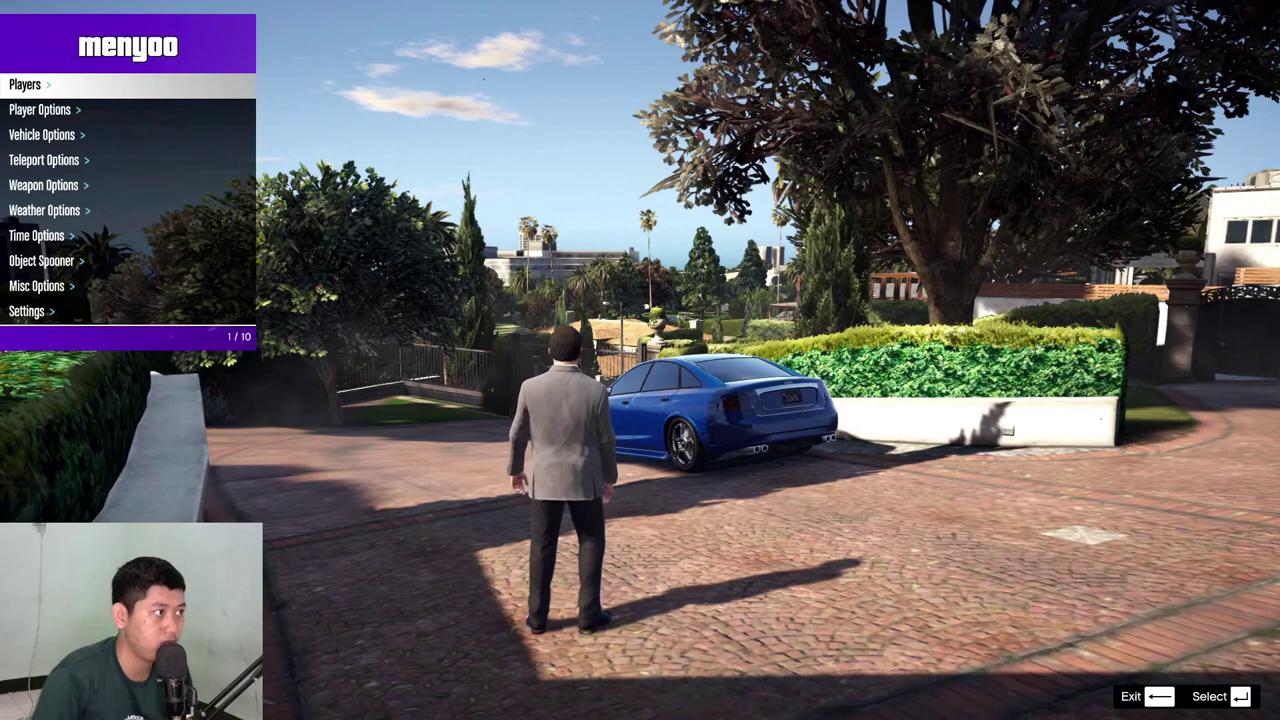
key("Down")
key("Down")
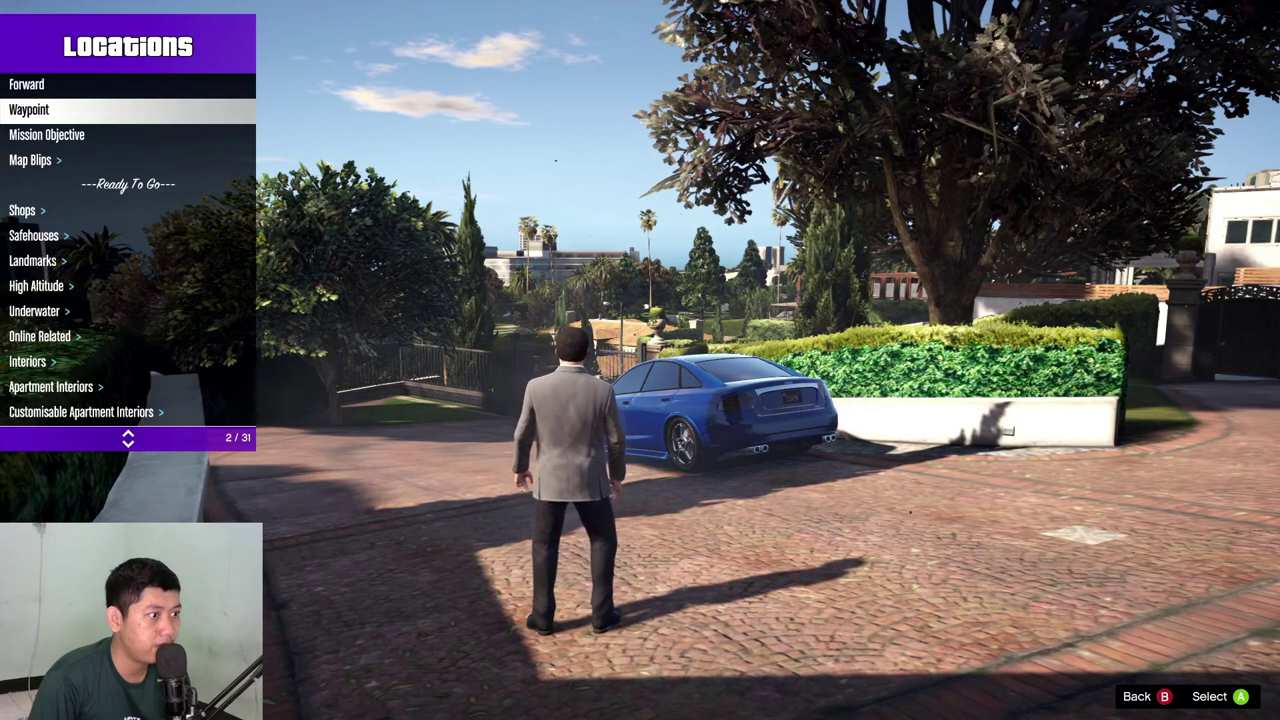
key("Return")
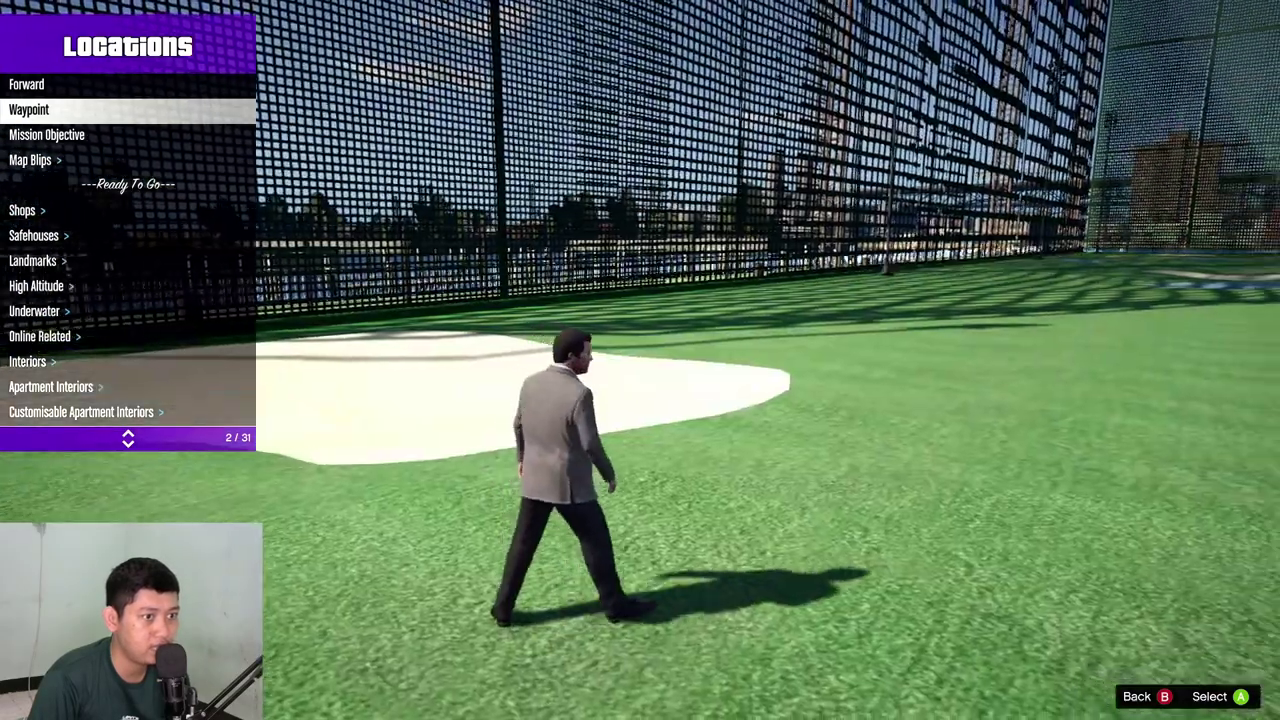
key("BackSpace")
key("BackSpace")
key("w")
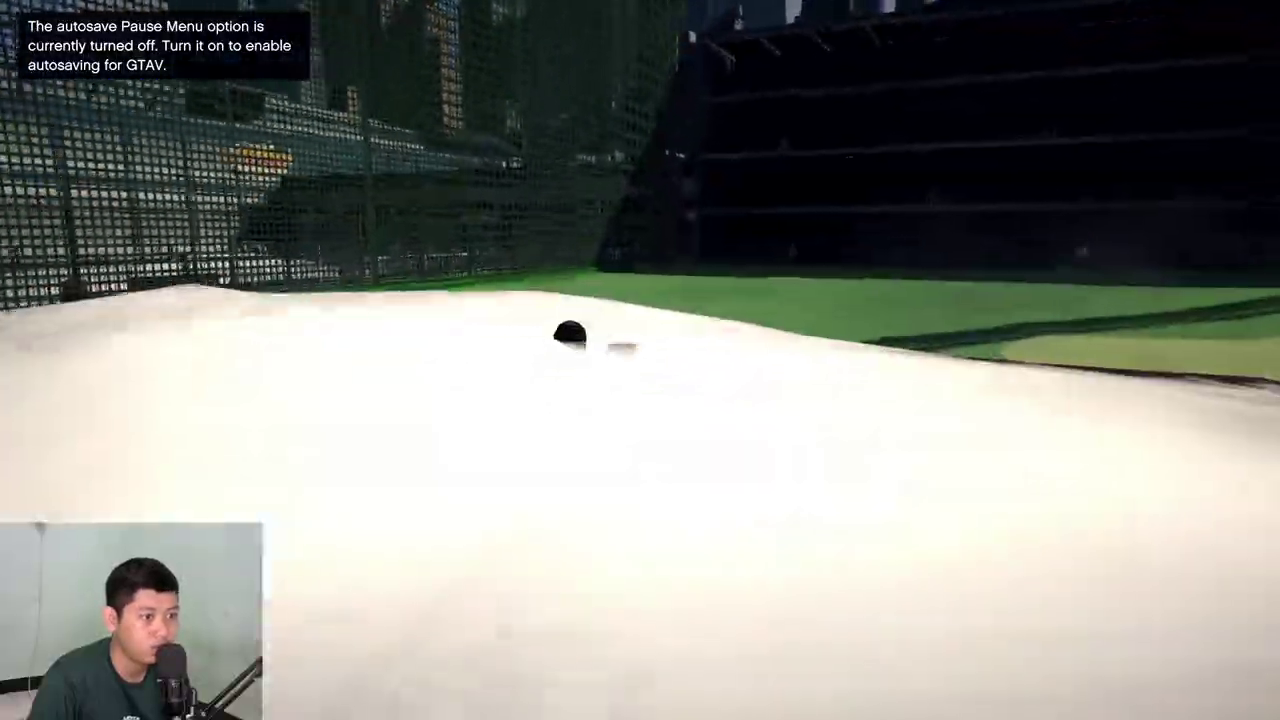
Run across the green sports field toward the blue multi-storey building.
key("w")
key("w")
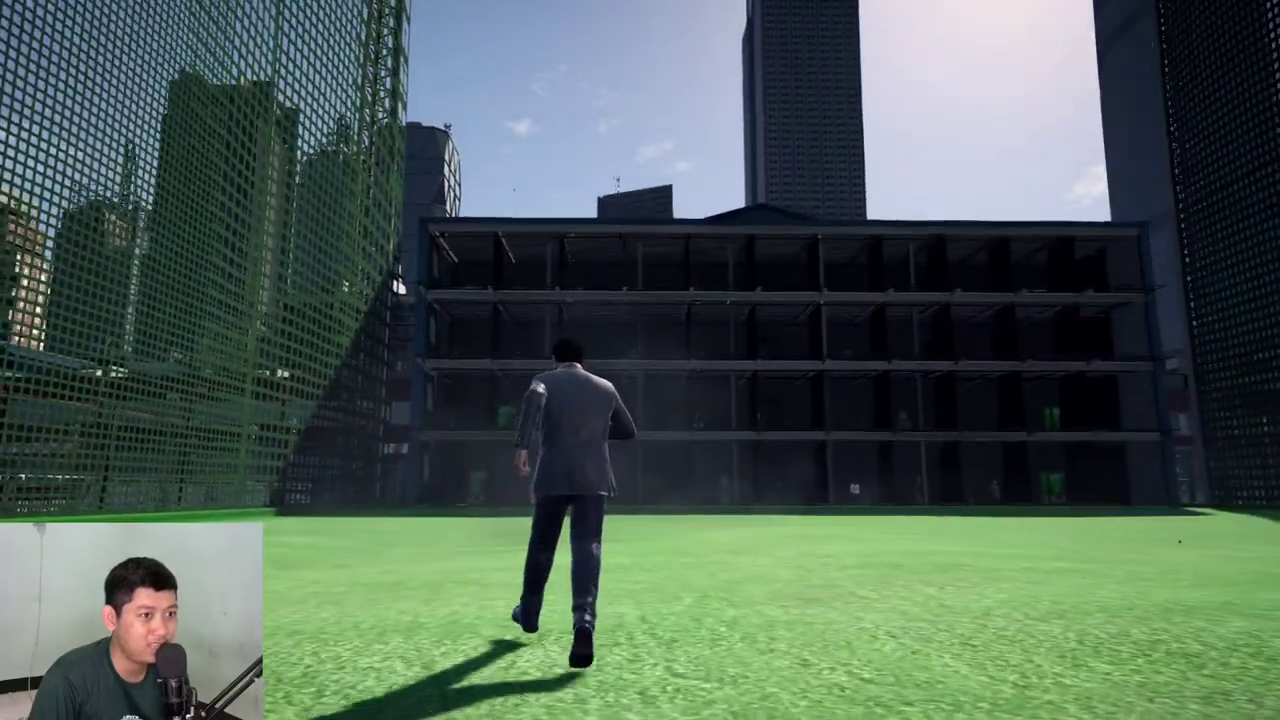
key("w")
Open the Menyoo trainer and bring up the vehicle categories under Vehicle Options.
key("F8")
key("Down")
key("Down")
key("Down")
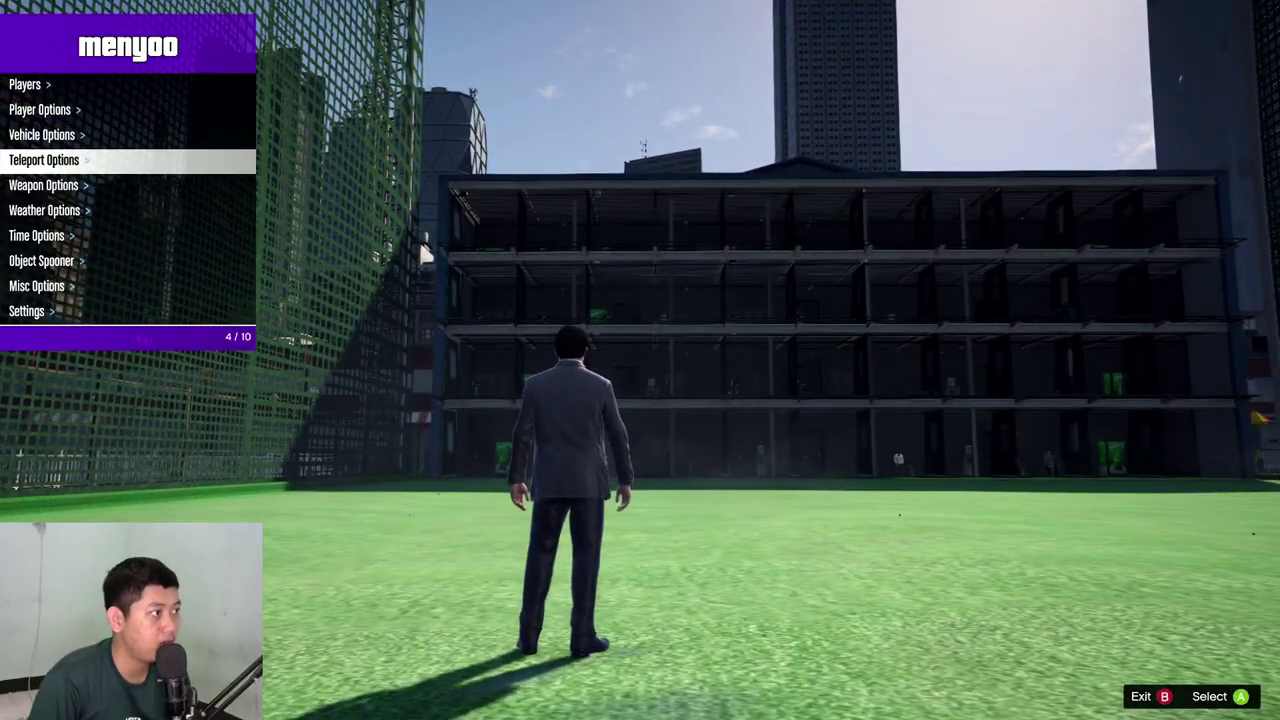
key("Up")
key("Return")
key("Down")
key("Return")
key("Up")
key("Up")
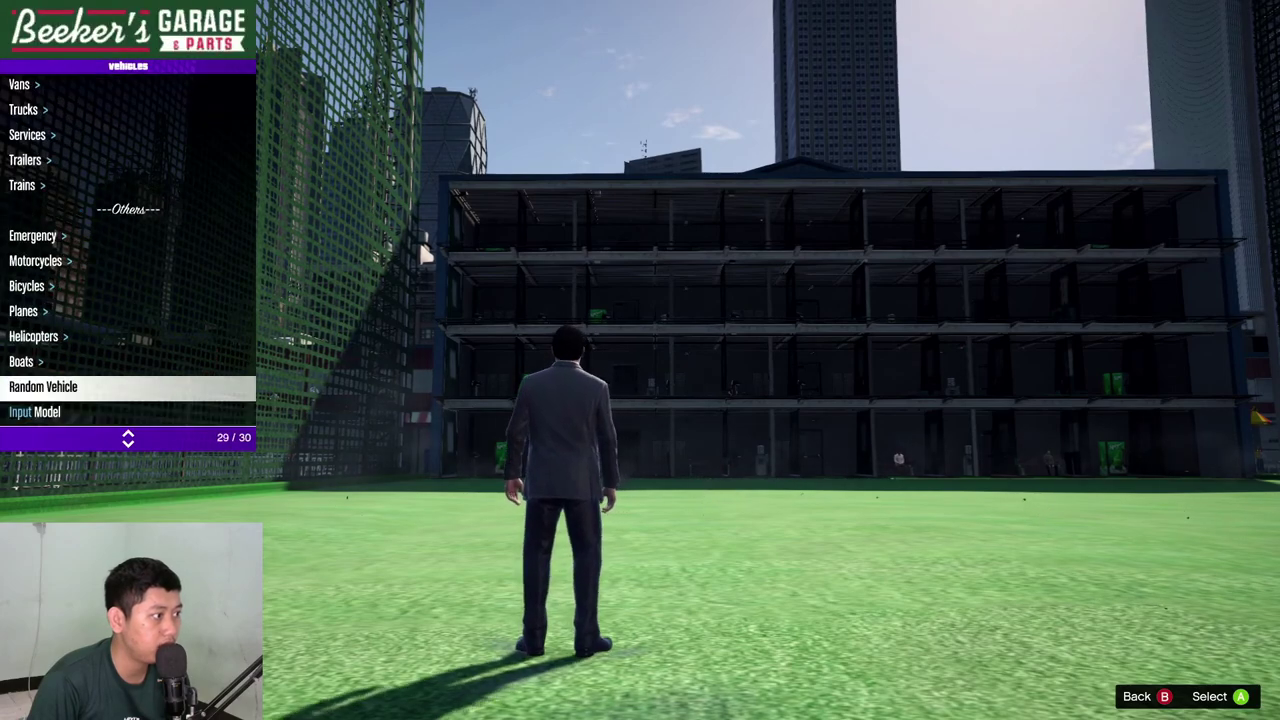
key("Return")
key("Up")
key("Up")
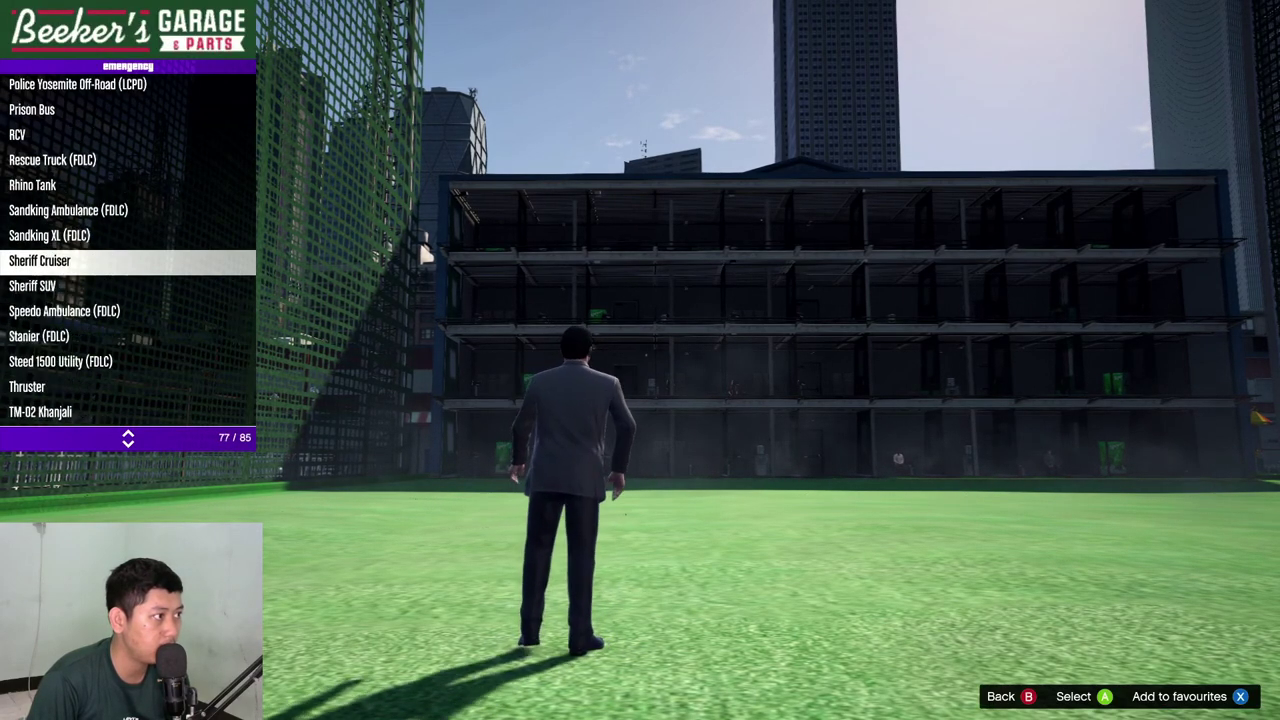
key("BackSpace")
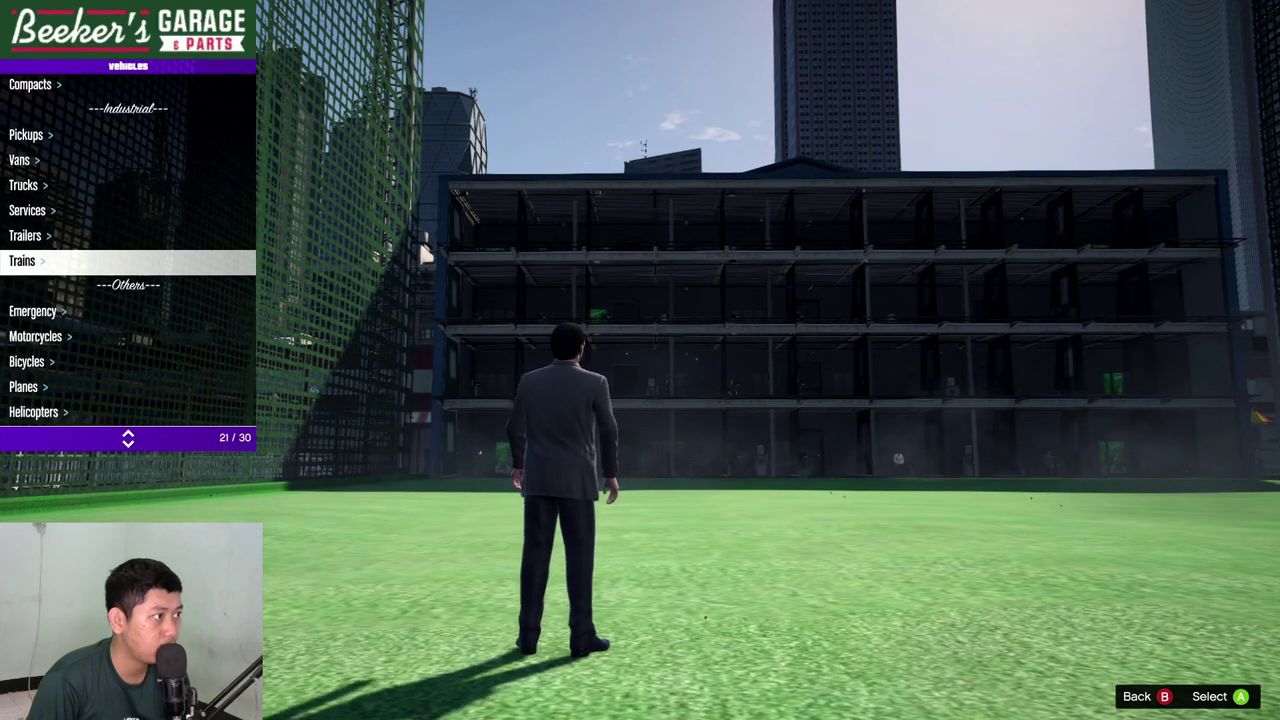
key("Return")
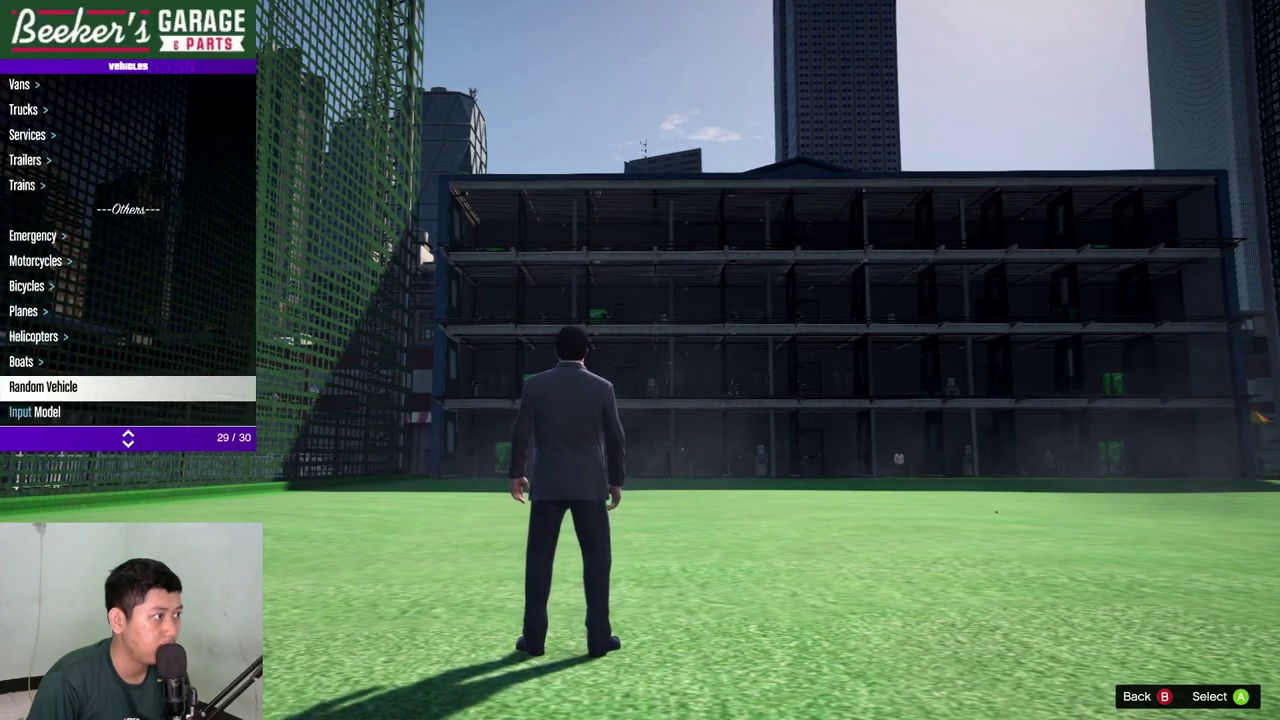
Spawn a Pegassi Oppressor Mk II from the trainer's Motorcycles category.
key("Up")
key("Up")
key("Up")
key("Up")
key("Up")
key("Return")
key("Up")
key("Up")
key("Up")
key("Up")
key("Up")
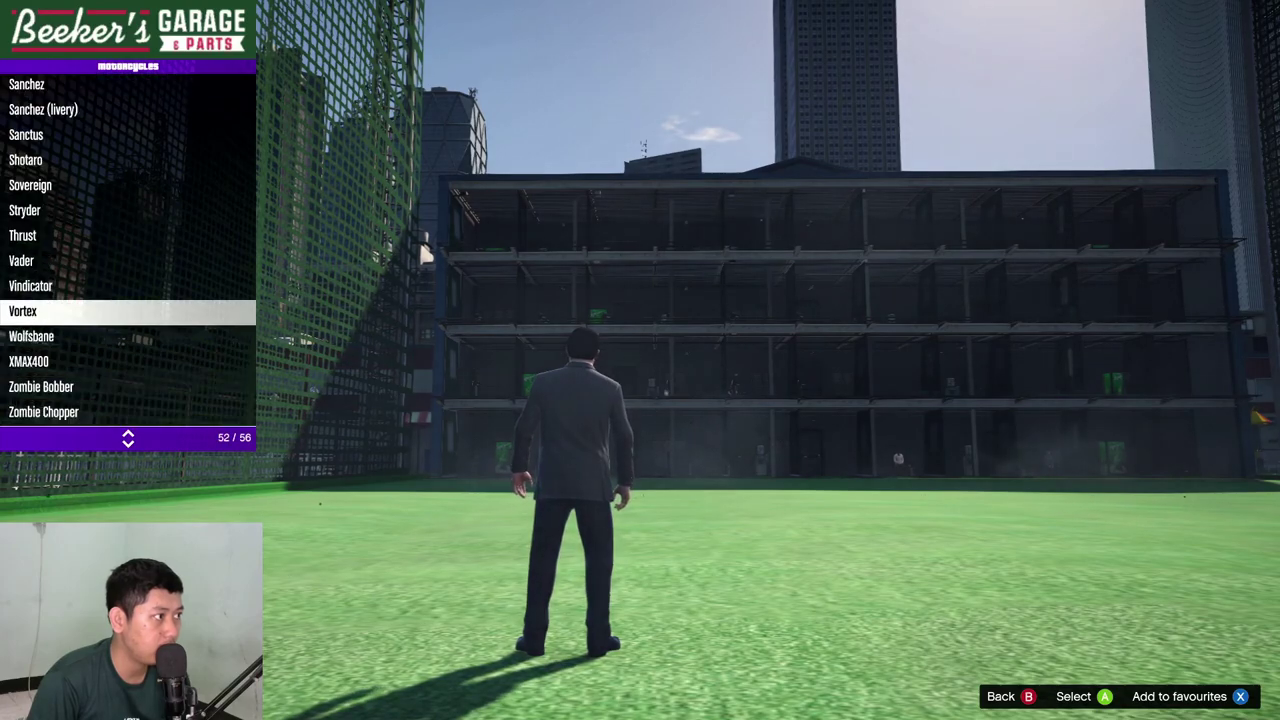
key("Up")
key("Up")
key("Up")
key("Return")
Close the trainer and mount the spawned Oppressor Mk II.
key("BackSpace")
key("BackSpace")
key("BackSpace")
key("f")
key("BackSpace")
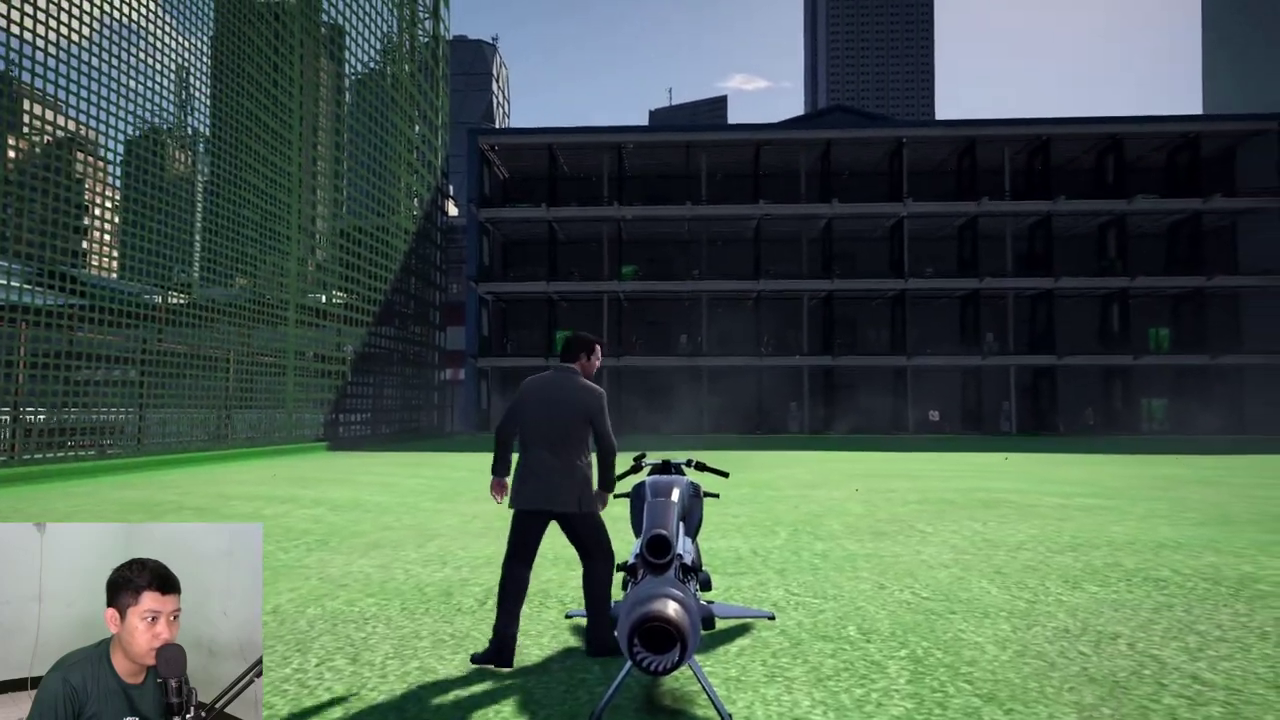
key("f")
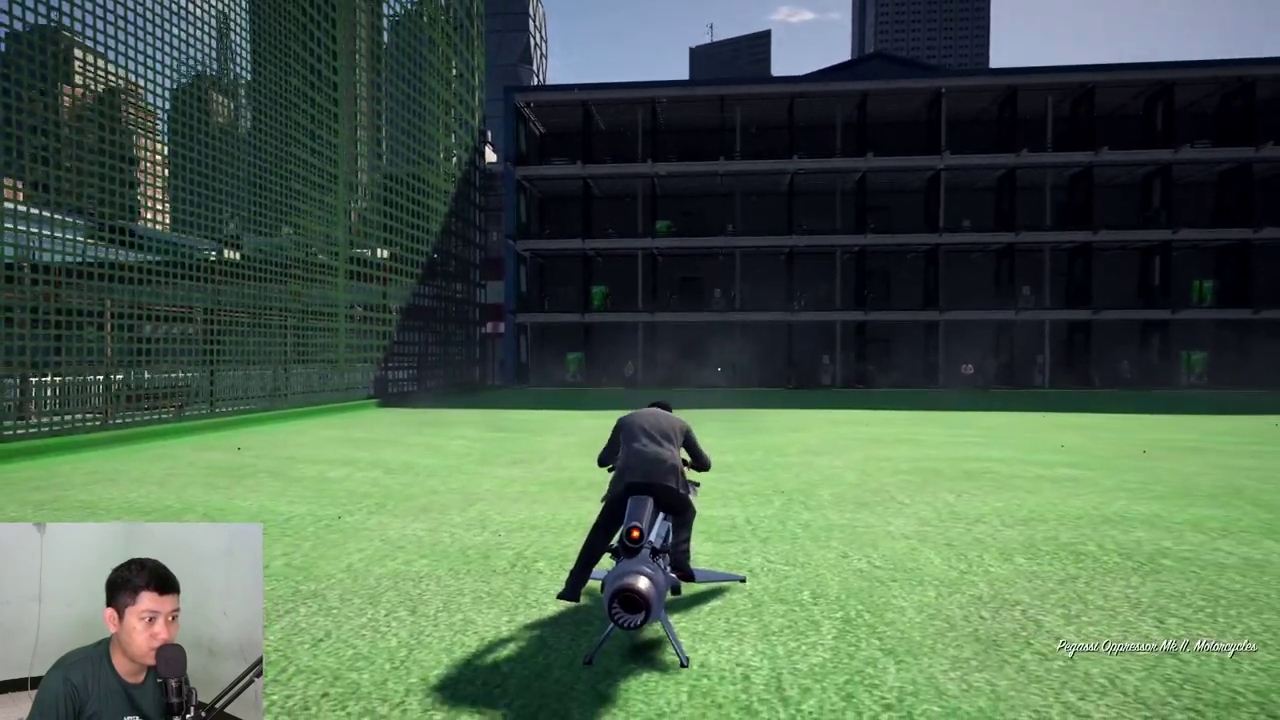
Fly the Oppressor off the field, over the rooftops and intersection, and along the tree-lined divided avenue through Liberty City.
key("w")
key("d")
key("w")
key("a")
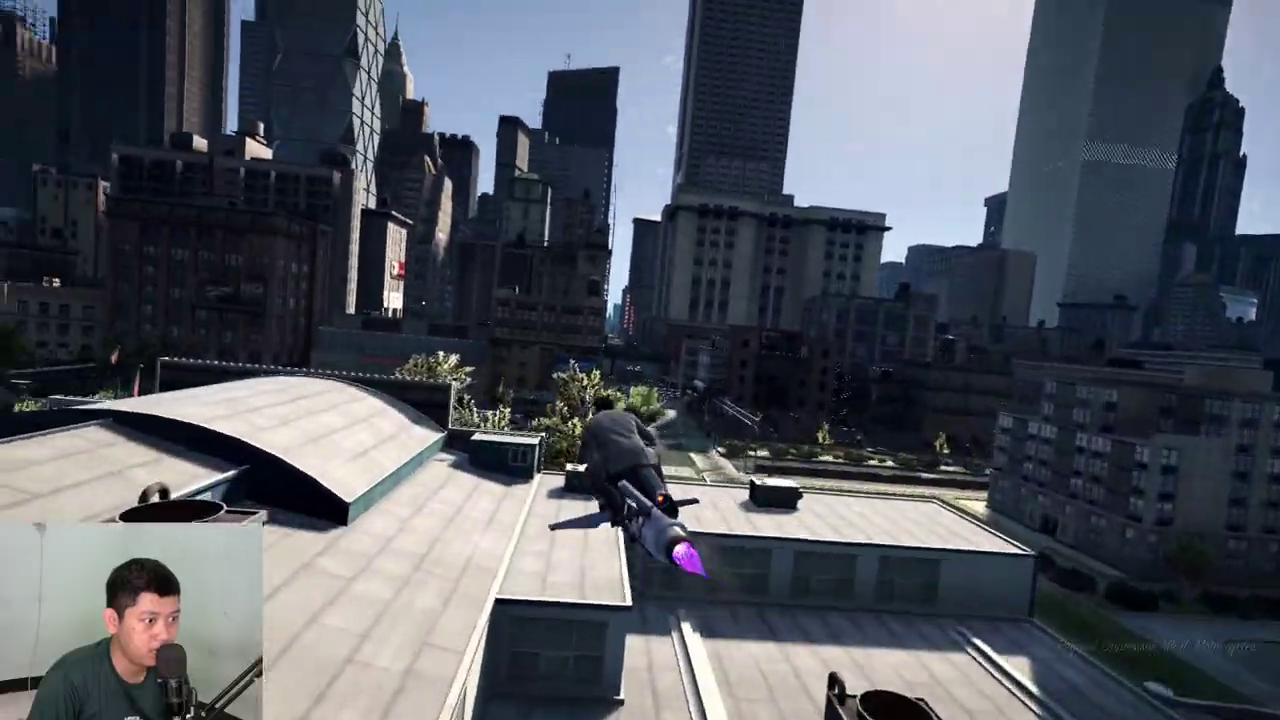
key("w")
key("d")
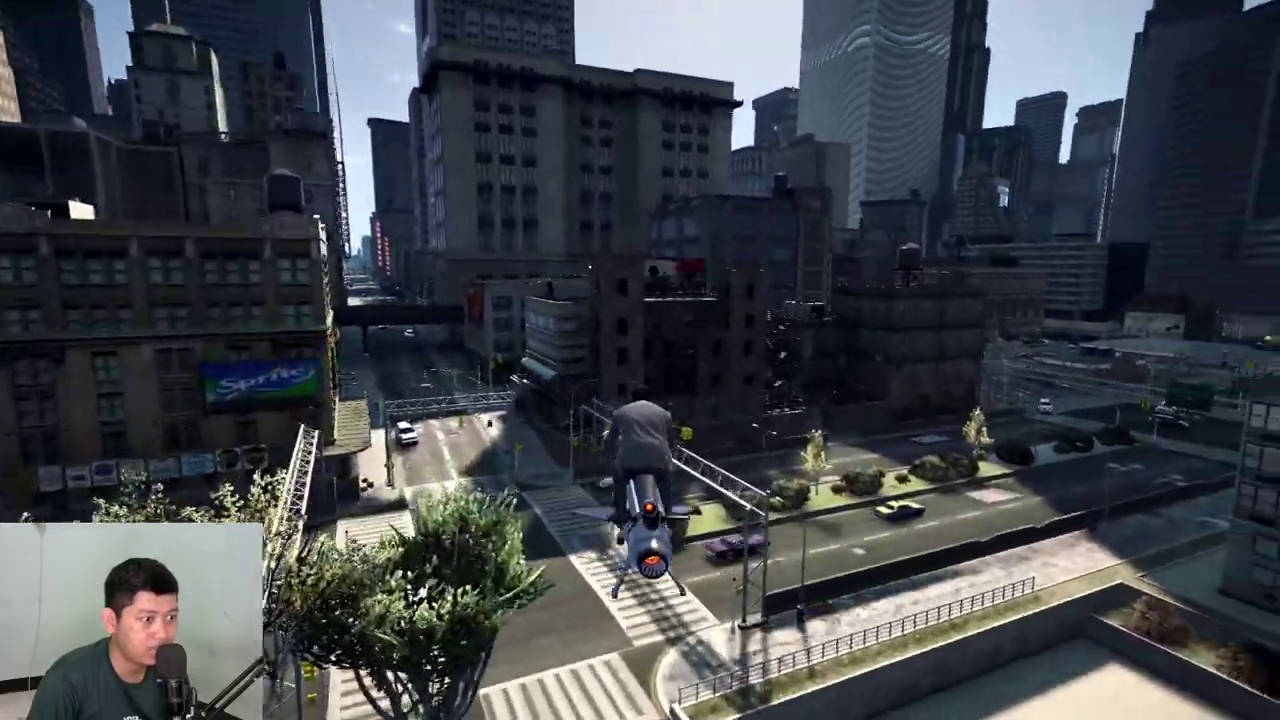
key("d")
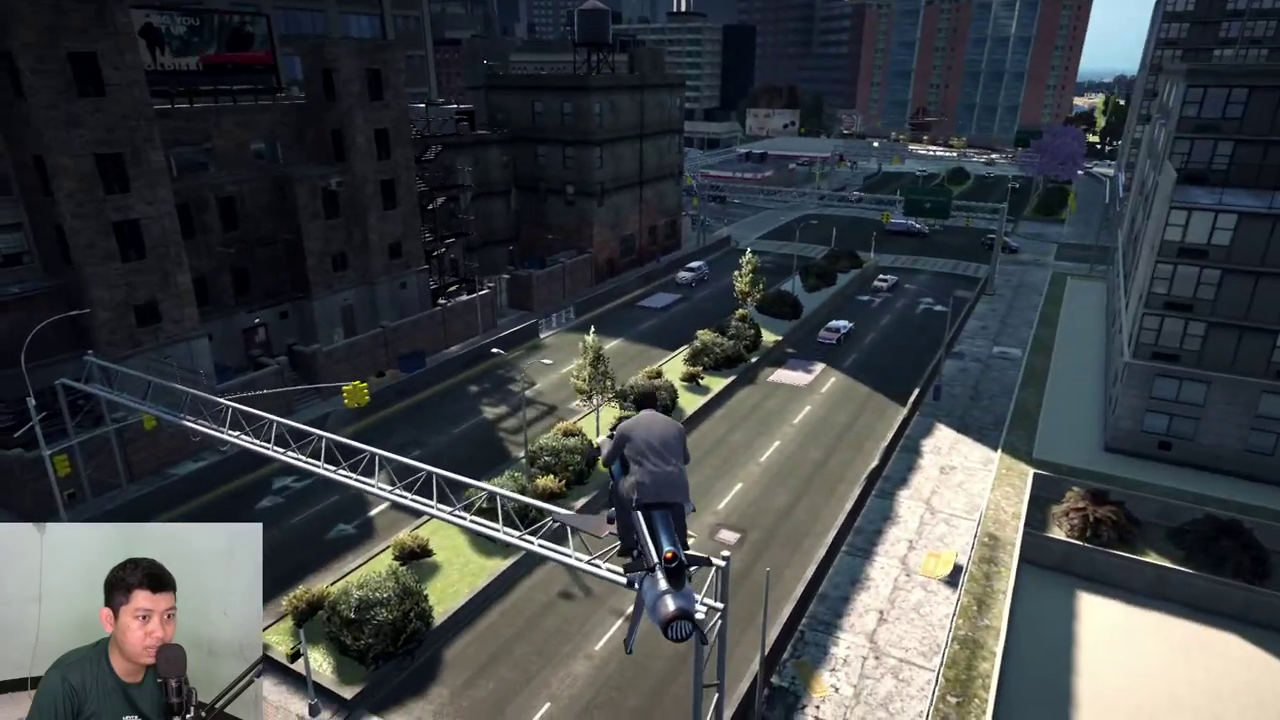
key("w")
key("d")
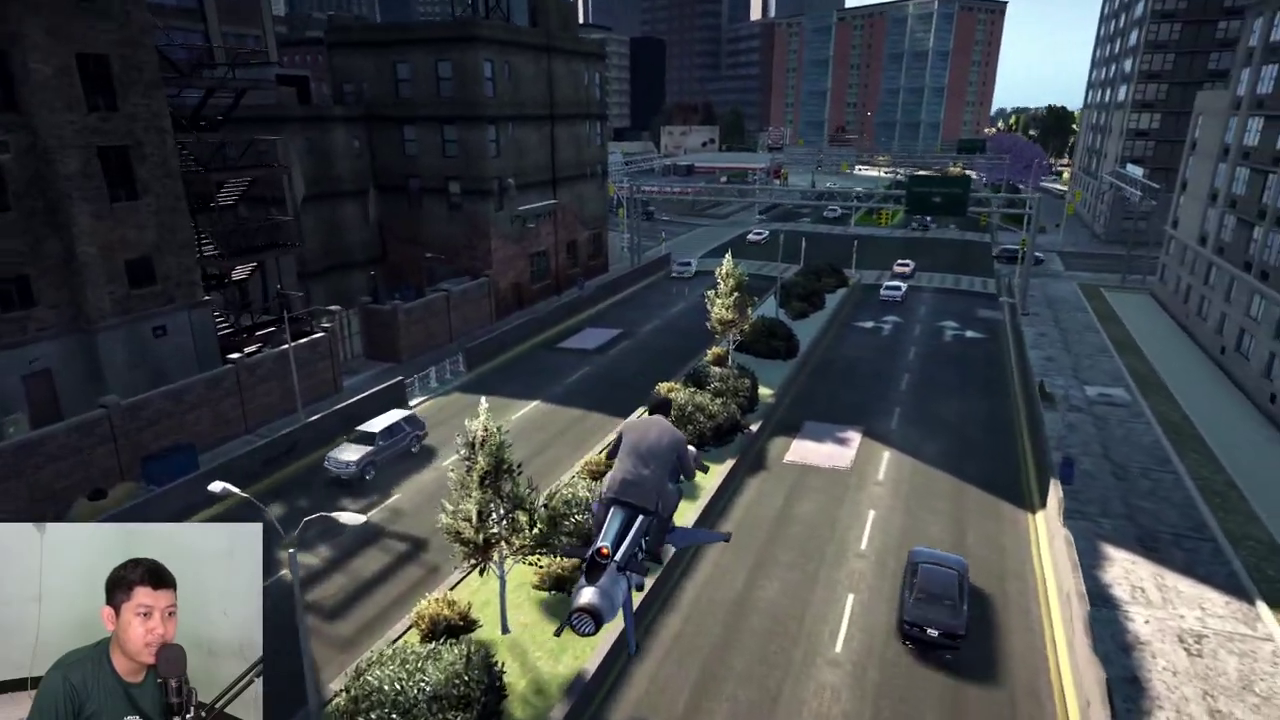